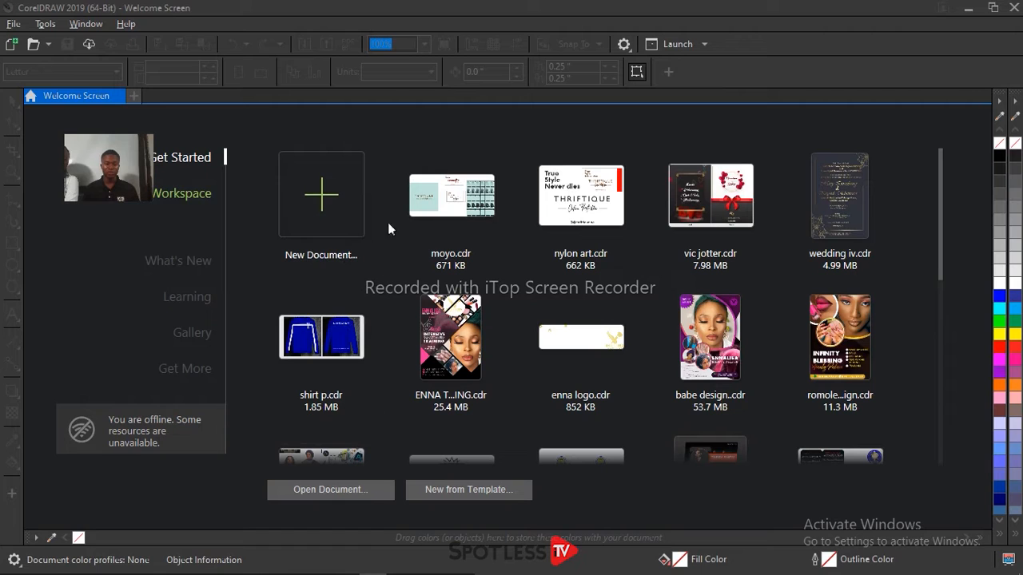
Step: Create a new A4 document and import the blue sweater image with the white stripe from the Pictures folder
{"action": "left_click", "coordinate": [330, 206]}
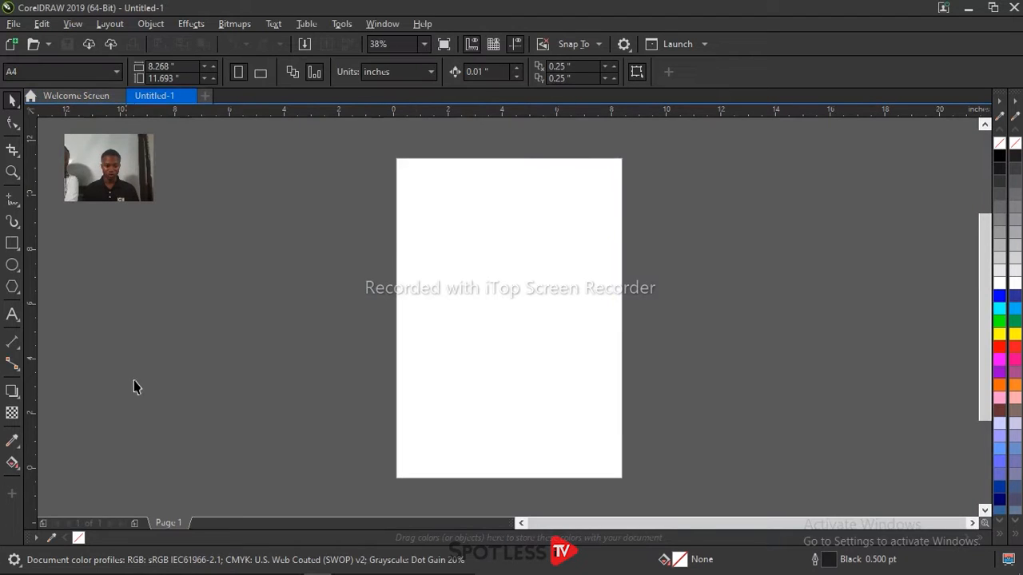
{"action": "mouse_move", "coordinate": [150, 566]}
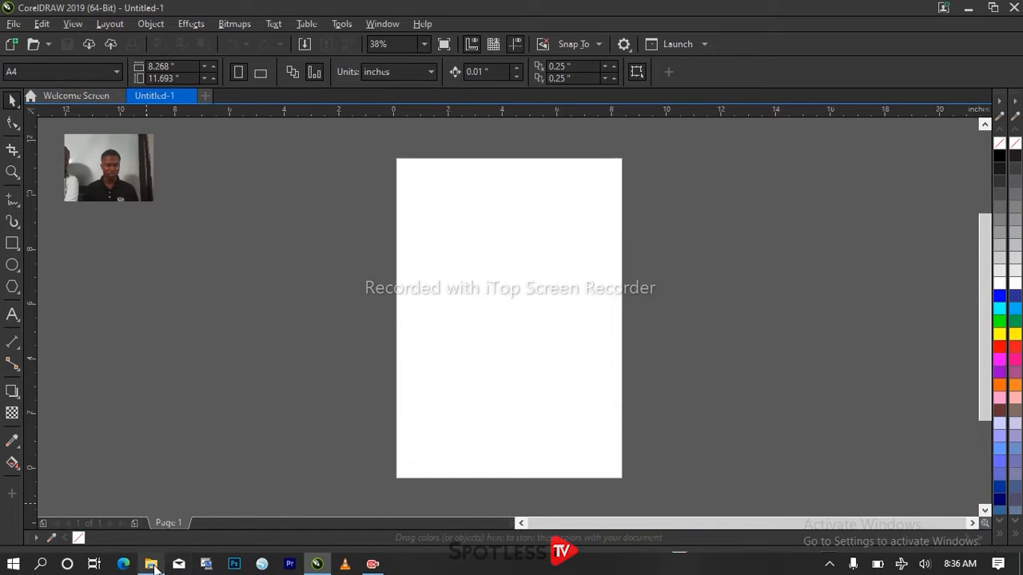
{"action": "left_click", "coordinate": [151, 564]}
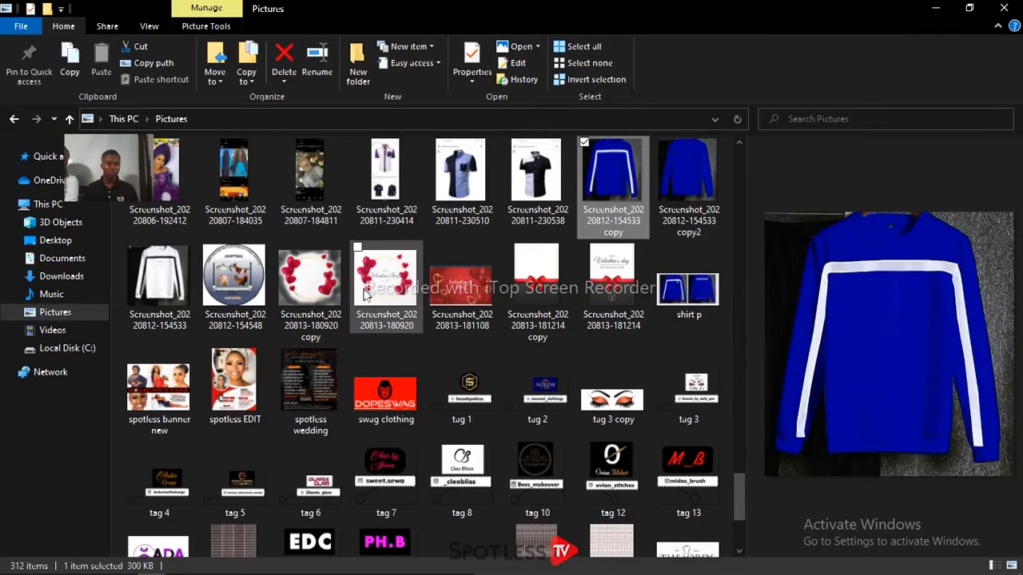
{"action": "left_click_drag", "start_coordinate": [619, 180], "coordinate": [347, 328]}
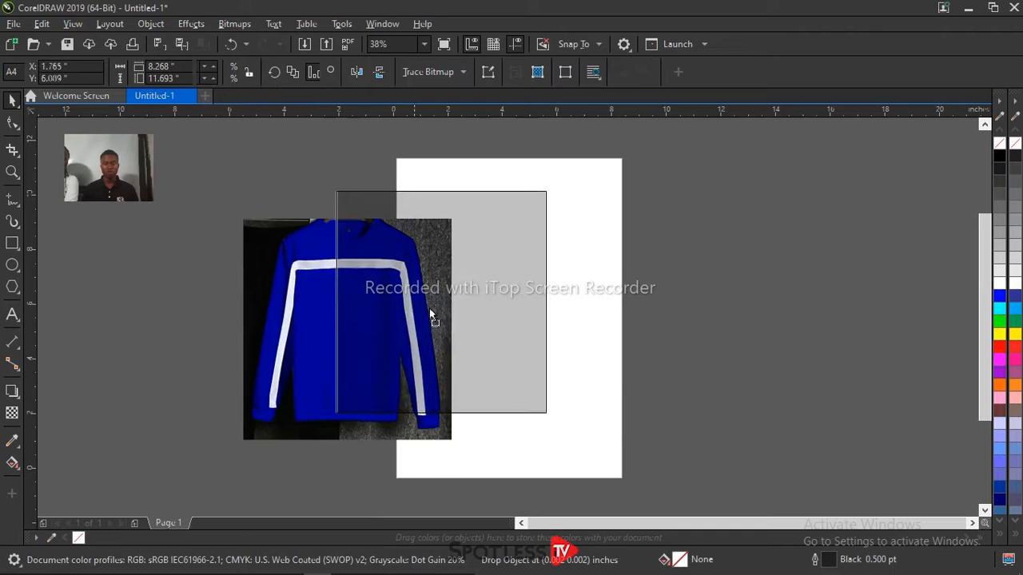
Step: Scale the sweater image to about 6.5 by 6.9 inches and place it just off the page's right side
{"action": "left_click_drag", "start_coordinate": [461, 325], "coordinate": [582, 311]}
{"action": "left_click_drag", "start_coordinate": [566, 381], "coordinate": [507, 440]}
{"action": "left_click_drag", "start_coordinate": [595, 298], "coordinate": [601, 313]}
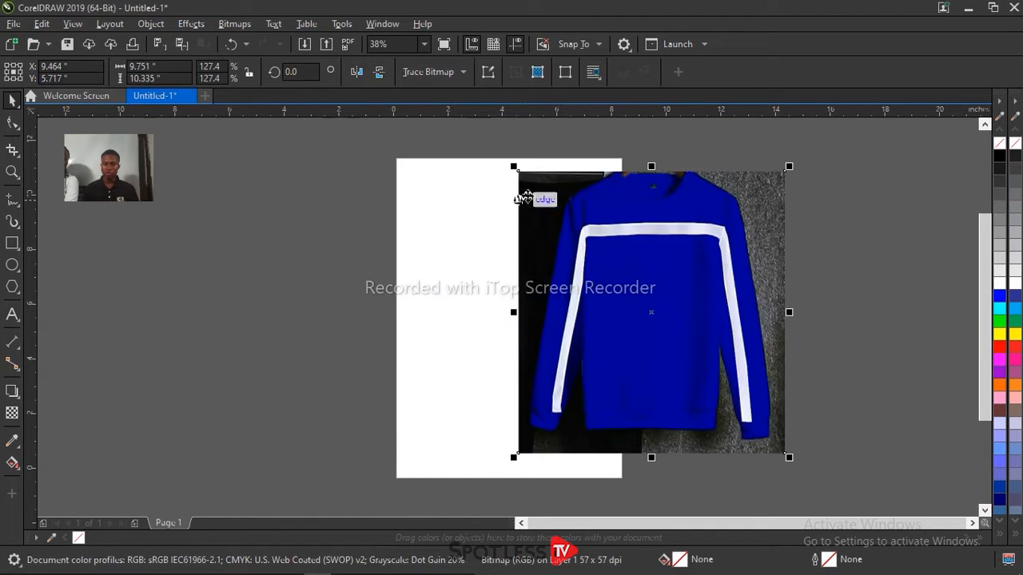
{"action": "left_click_drag", "start_coordinate": [513, 166], "coordinate": [603, 261]}
{"action": "left_click_drag", "start_coordinate": [610, 323], "coordinate": [651, 306]}
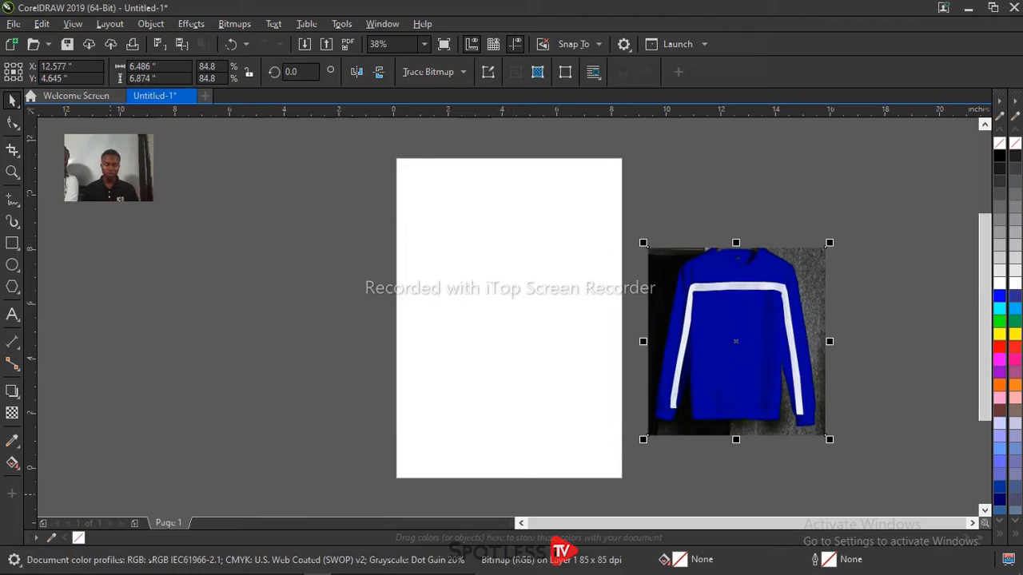
Step: Import the gold logo image enna logo p beside the page and enlarge it to about 7.3 by 7.1 inches
{"action": "left_click", "coordinate": [150, 568]}
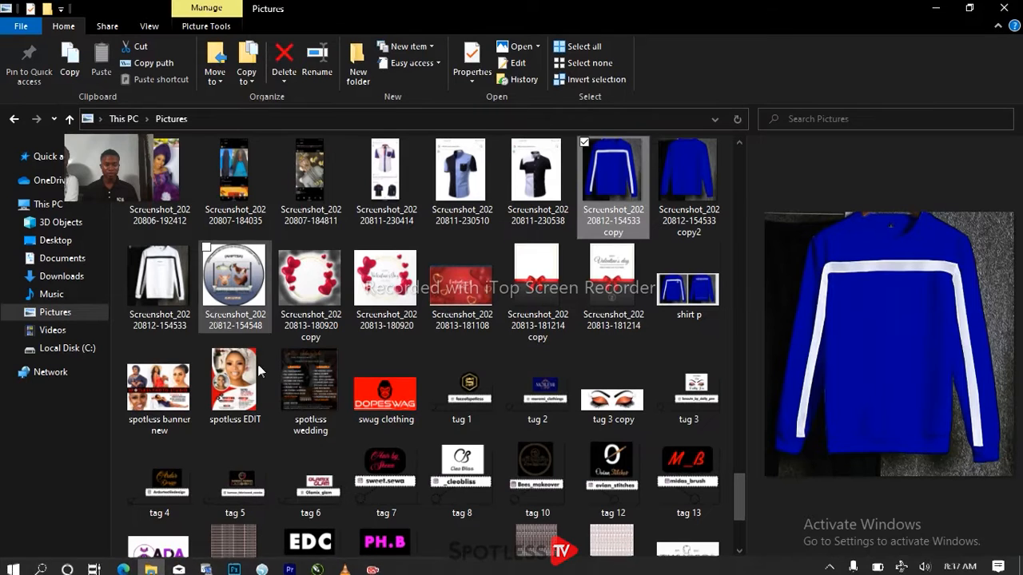
{"action": "scroll", "coordinate": [288, 409], "scroll_direction": "up", "scroll_amount": 5}
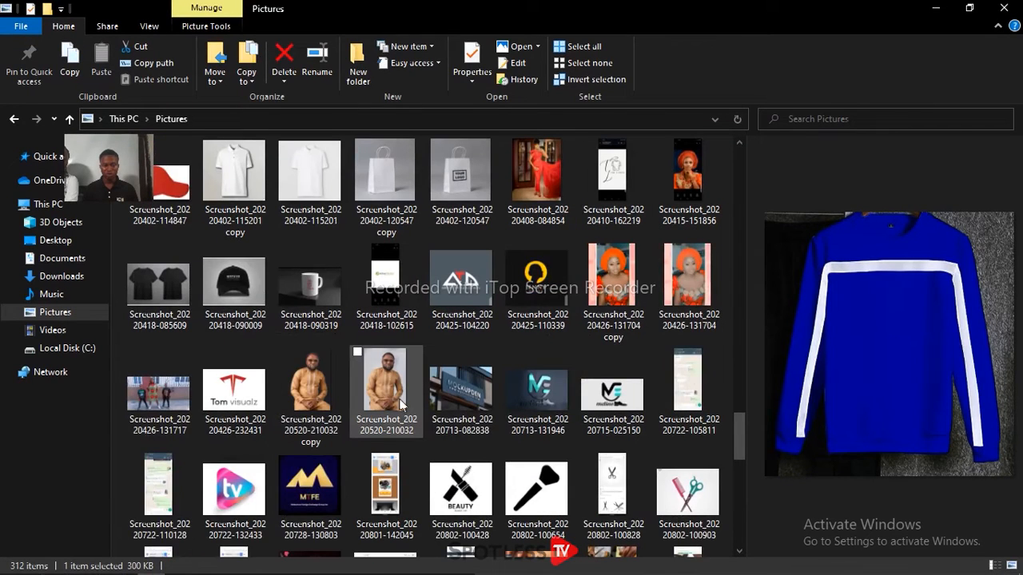
{"action": "scroll", "coordinate": [402, 404], "scroll_direction": "up", "scroll_amount": 10}
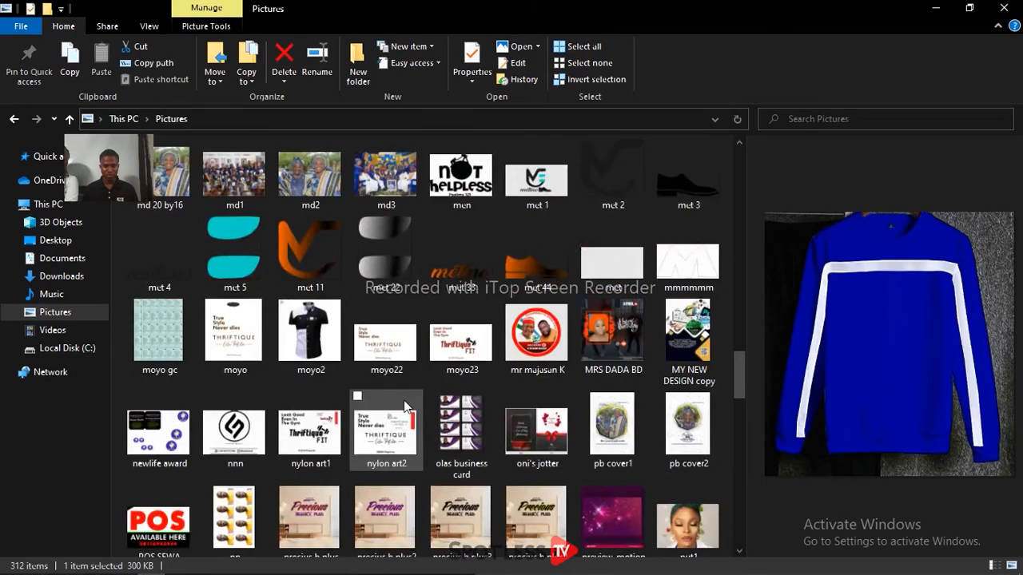
{"action": "scroll", "coordinate": [404, 402], "scroll_direction": "up", "scroll_amount": 20}
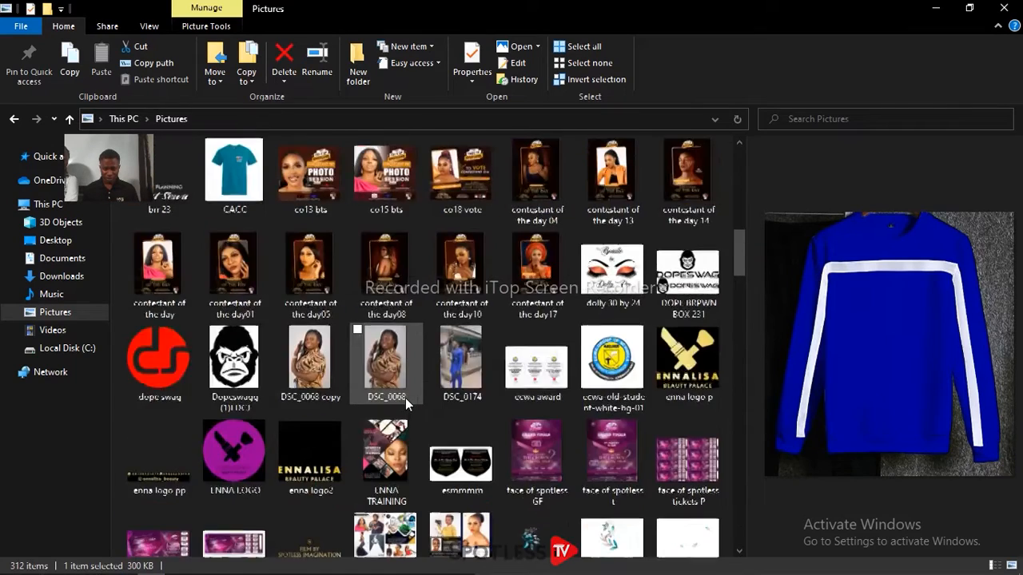
{"action": "scroll", "coordinate": [405, 398], "scroll_direction": "up", "scroll_amount": 3}
{"action": "scroll", "coordinate": [405, 397], "scroll_direction": "down", "scroll_amount": 4}
{"action": "left_click", "coordinate": [665, 340]}
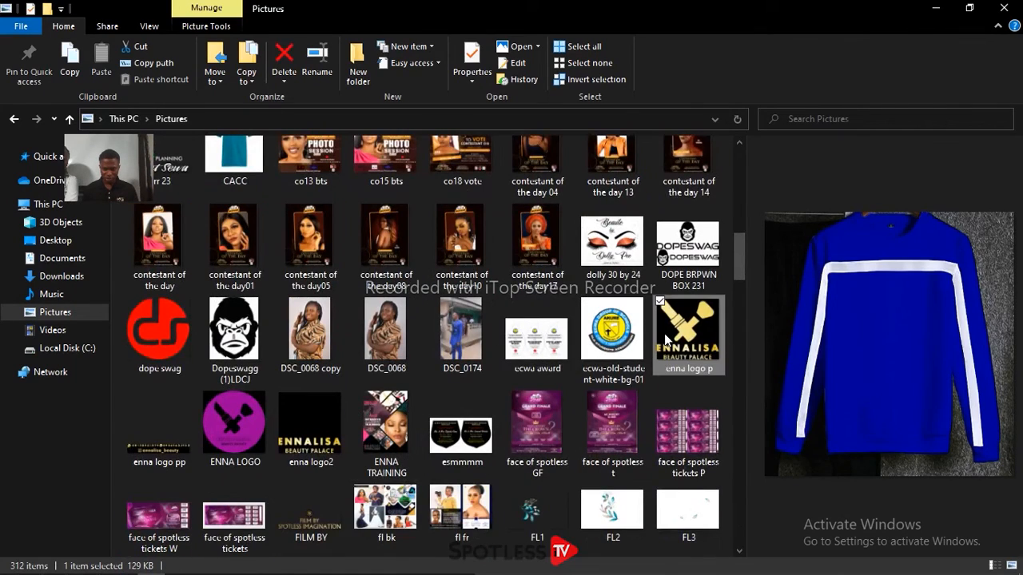
{"action": "left_click_drag", "start_coordinate": [666, 339], "coordinate": [239, 284]}
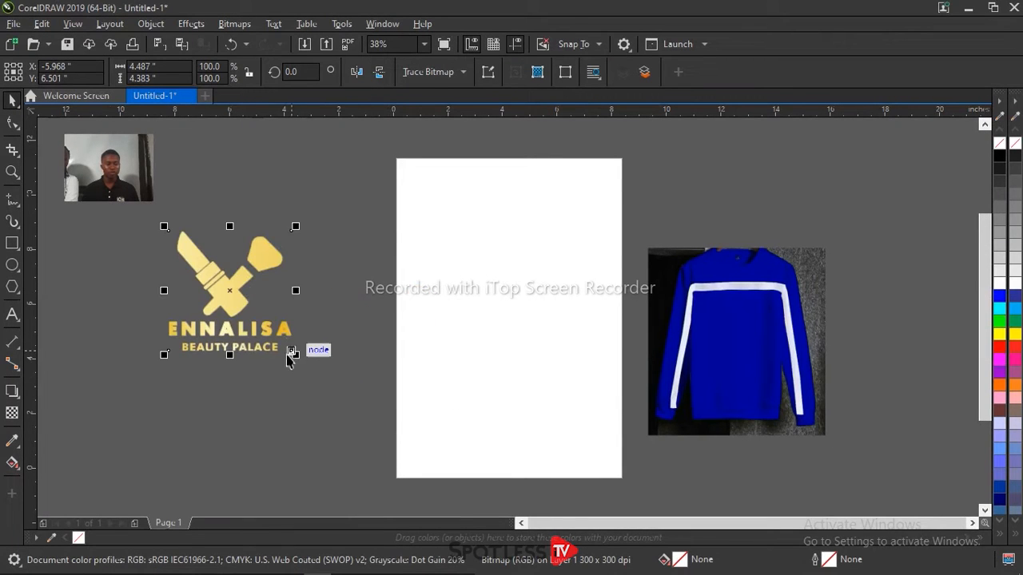
{"action": "left_click_drag", "start_coordinate": [294, 353], "coordinate": [372, 430]}
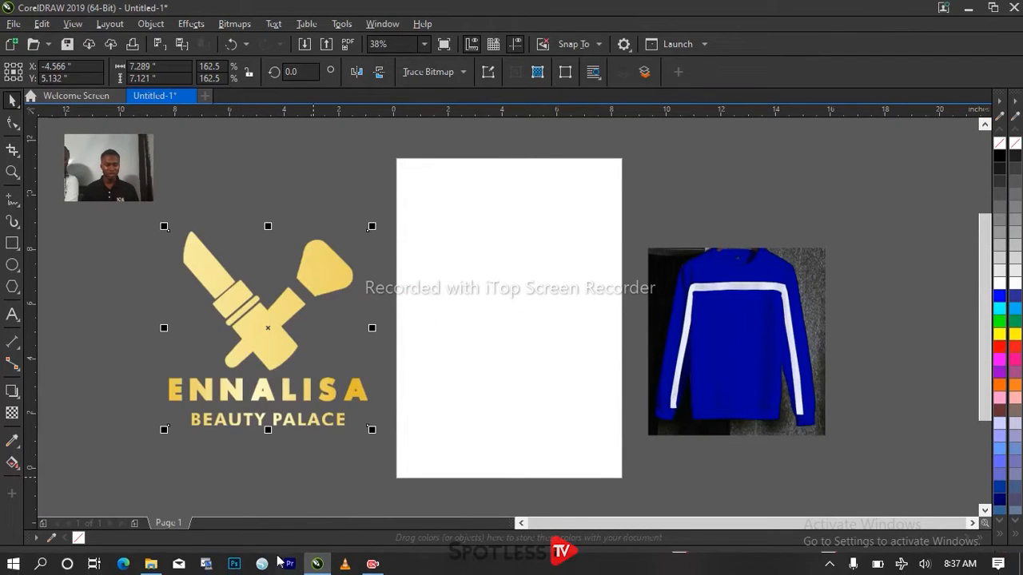
Step: Replace the gold logo with the purple circular ENNA LOGO image, enlarged to about 8 inches wide and placed off the page's left side
{"action": "left_click", "coordinate": [150, 564]}
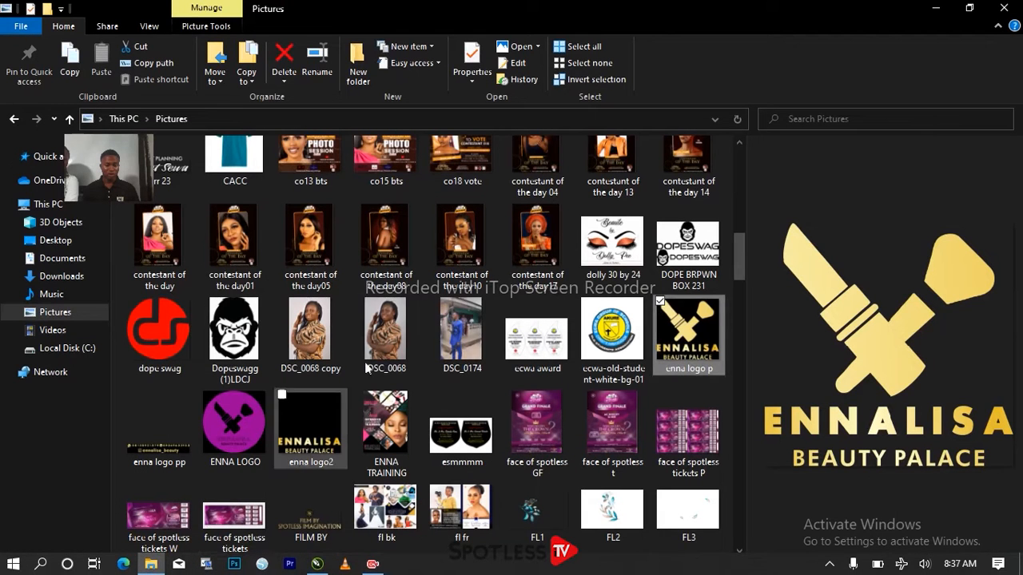
{"action": "left_click", "coordinate": [240, 423]}
{"action": "left_click_drag", "start_coordinate": [237, 425], "coordinate": [462, 329]}
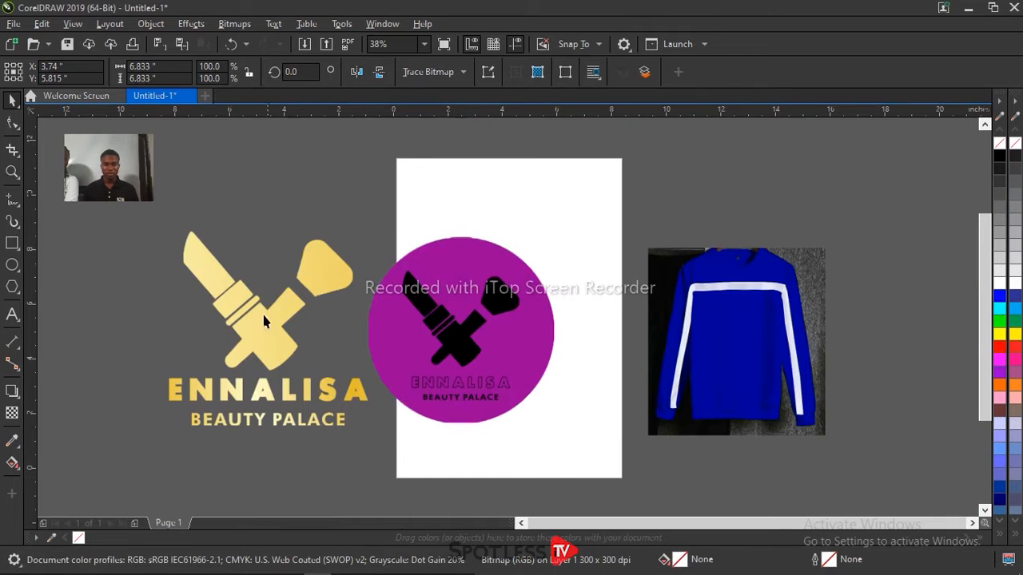
{"action": "key", "text": "Delete"}
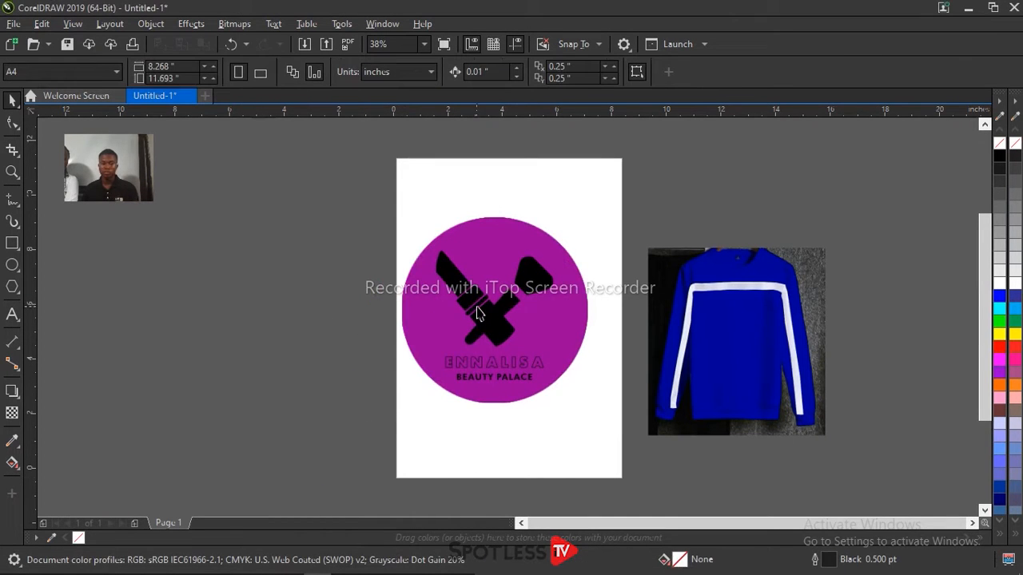
{"action": "left_click_drag", "start_coordinate": [254, 341], "coordinate": [244, 340]}
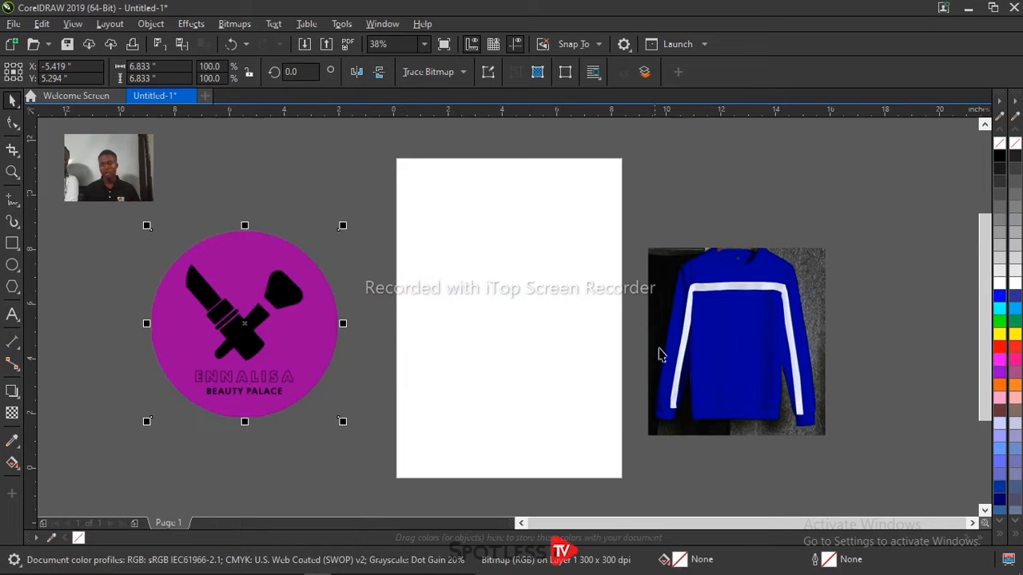
{"action": "left_click_drag", "start_coordinate": [258, 362], "coordinate": [207, 351]}
{"action": "left_click_drag", "start_coordinate": [288, 410], "coordinate": [340, 446]}
Step: Convert the purple logo bitmap to vectors with Quick Trace, reducing the bitmap size
{"action": "left_click", "coordinate": [233, 24]}
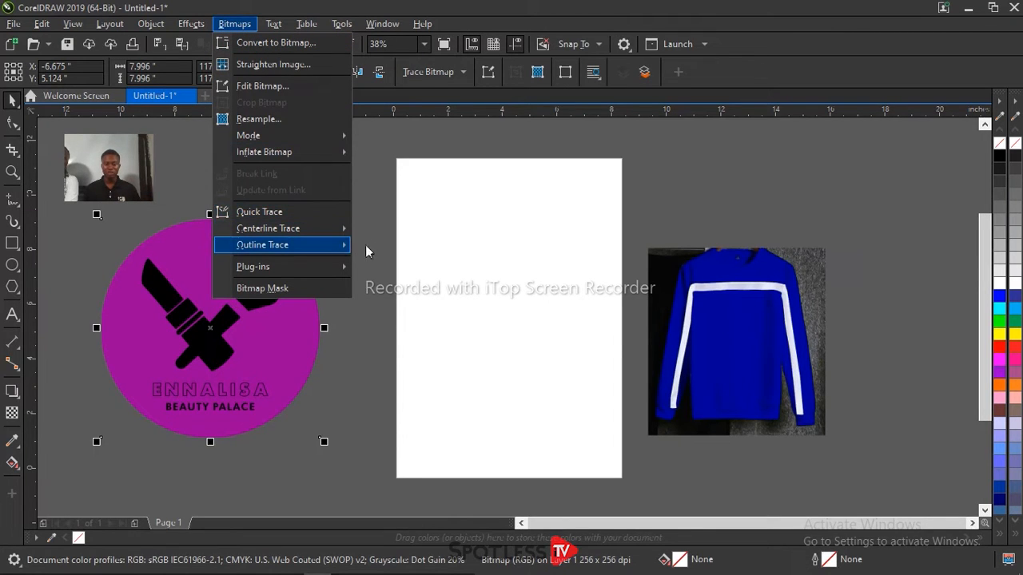
{"action": "mouse_move", "coordinate": [335, 248]}
{"action": "left_click", "coordinate": [367, 218]}
{"action": "left_click_drag", "start_coordinate": [238, 267], "coordinate": [252, 260]}
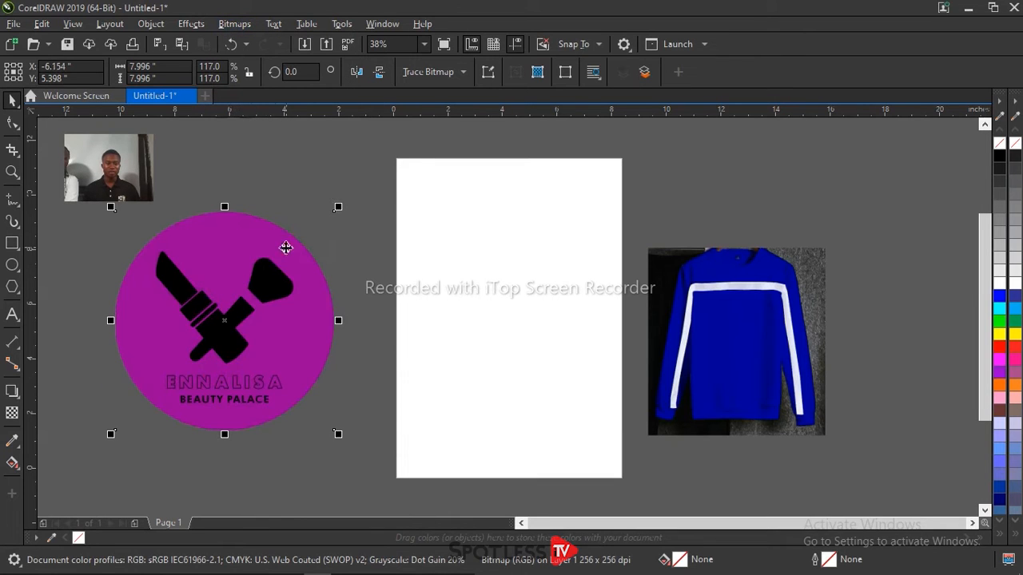
{"action": "left_click", "coordinate": [460, 72]}
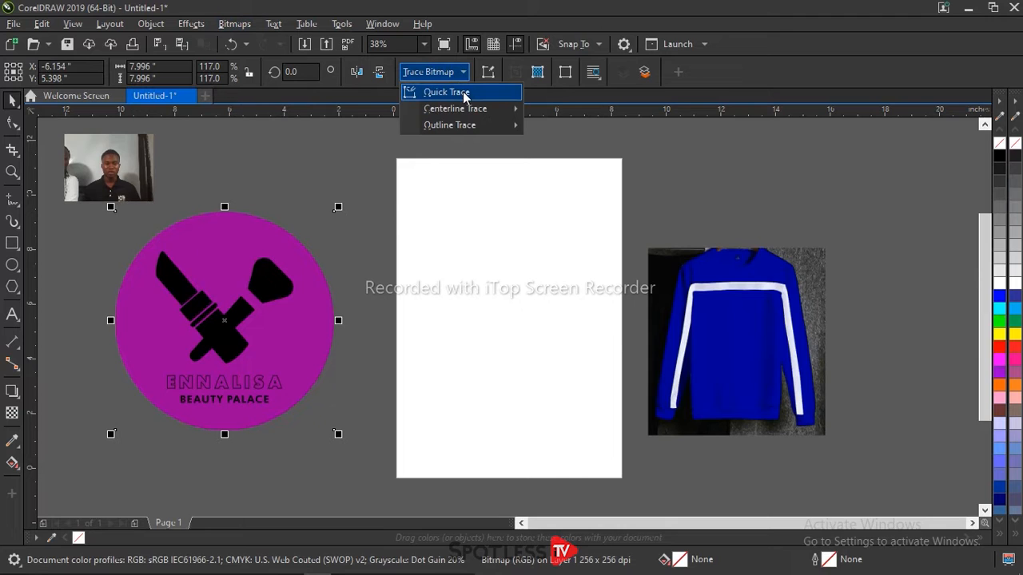
{"action": "left_click", "coordinate": [465, 94]}
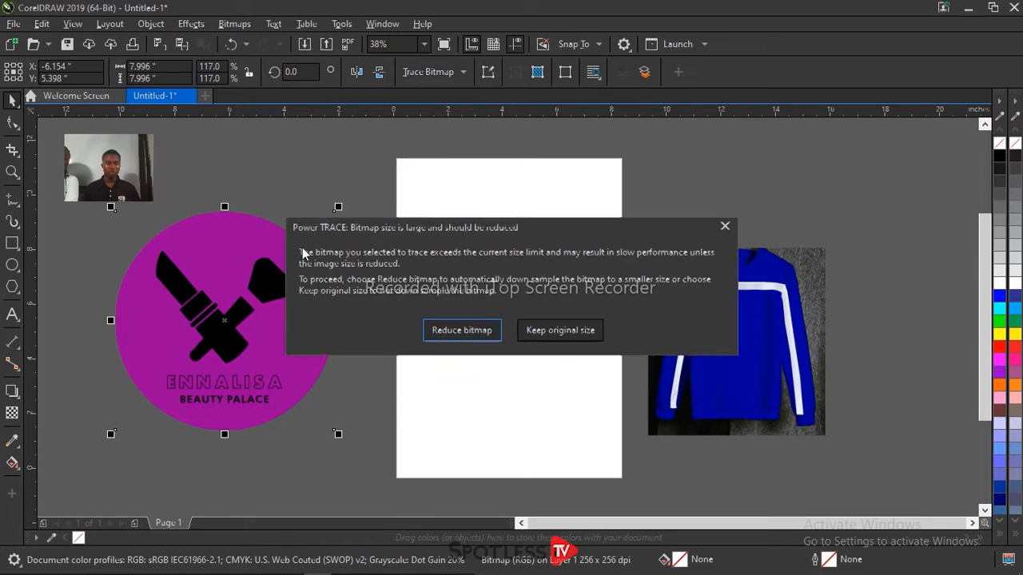
{"action": "left_click", "coordinate": [458, 332]}
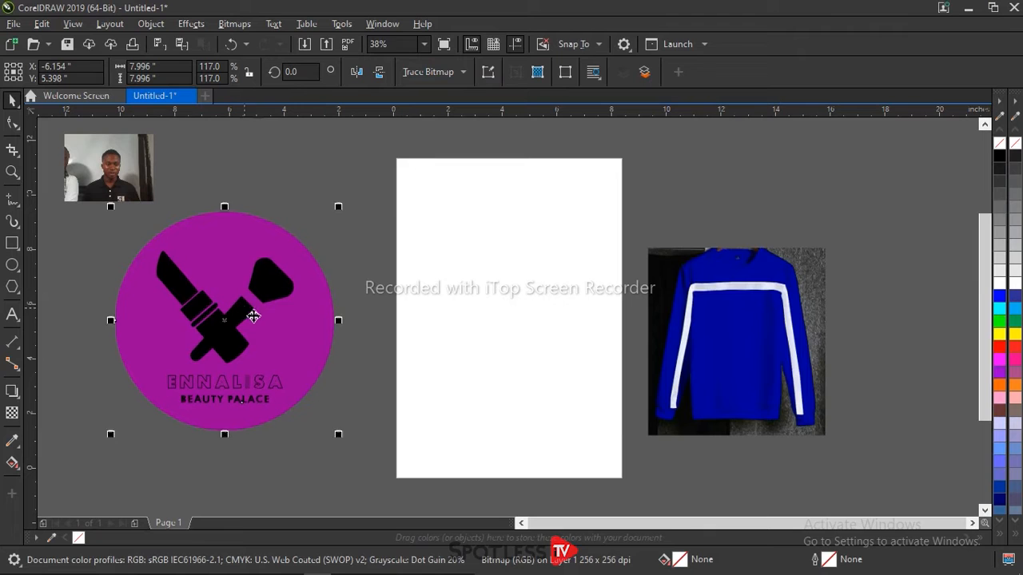
Step: Move the traced logo off the original bitmap toward the page and inspect its ENNALISA BEAUTY PALACE lettering
{"action": "mouse_move", "coordinate": [363, 318]}
{"action": "left_mouse_down"}
{"action": "mouse_move", "coordinate": [474, 312]}
{"action": "mouse_move", "coordinate": [427, 299]}
{"action": "mouse_move", "coordinate": [468, 304]}
{"action": "left_mouse_up"}
{"action": "left_click_drag", "start_coordinate": [289, 326], "coordinate": [247, 337]}
{"action": "left_click_drag", "start_coordinate": [414, 337], "coordinate": [370, 345]}
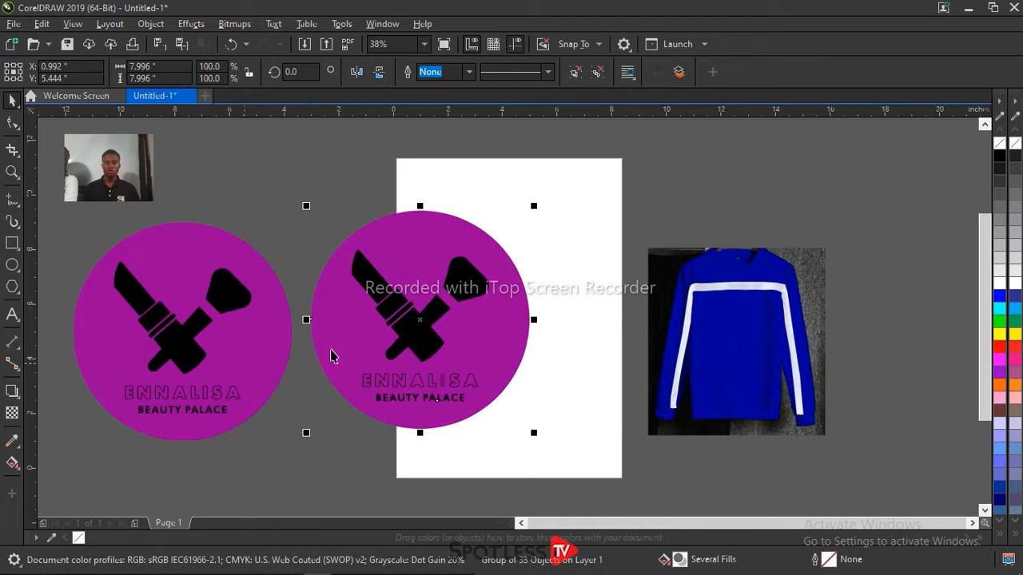
{"action": "scroll", "coordinate": [434, 394], "scroll_direction": "up", "scroll_amount": 4}
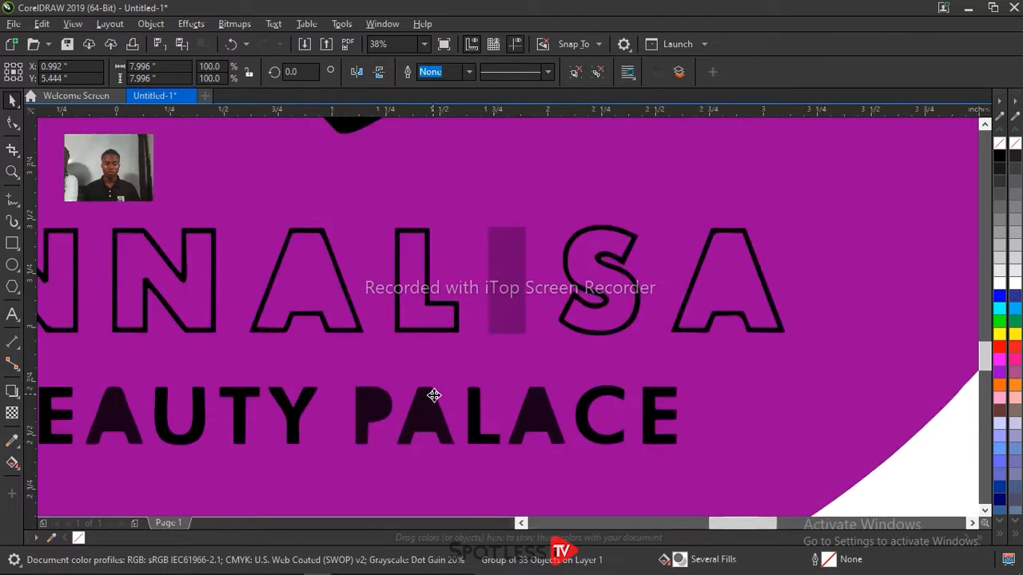
{"action": "scroll", "coordinate": [434, 395], "scroll_direction": "down", "scroll_amount": 1}
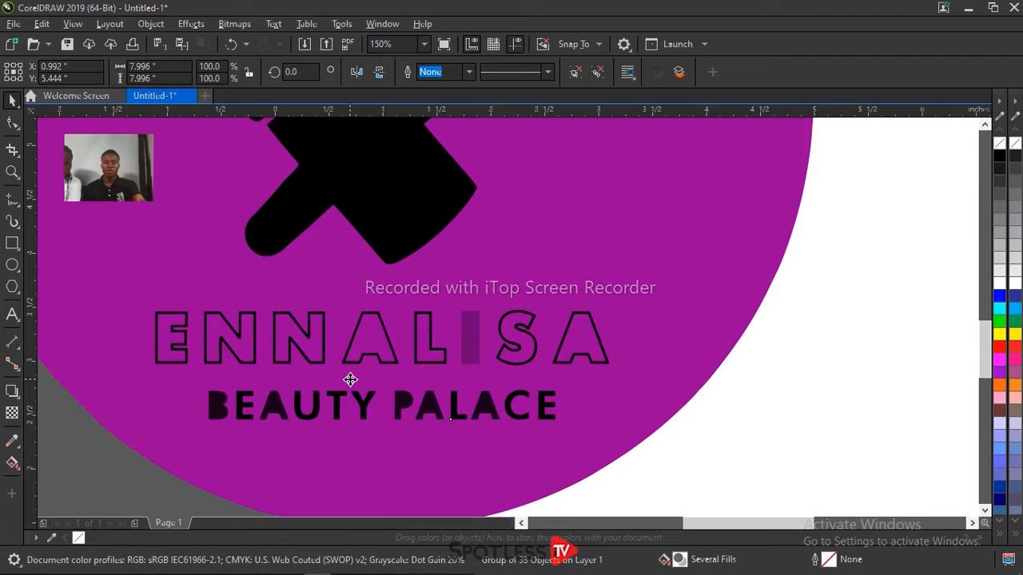
{"action": "scroll", "coordinate": [352, 380], "scroll_direction": "down", "scroll_amount": 4}
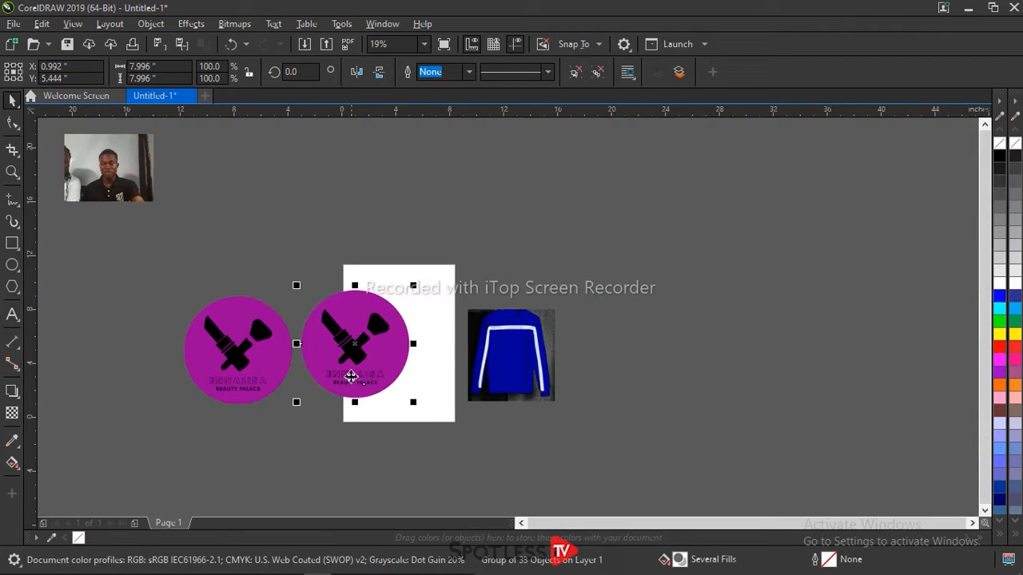
{"action": "left_click", "coordinate": [273, 231]}
Step: Trace the original purple logo bitmap again with Outline Trace set to Detailed Logo, reducing the bitmap size
{"action": "left_click", "coordinate": [130, 342]}
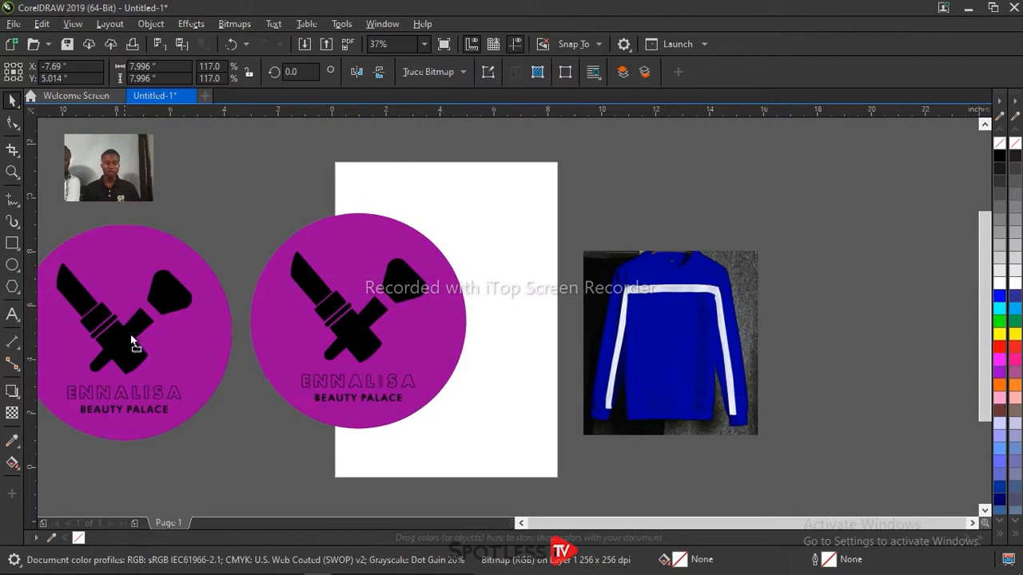
{"action": "left_click", "coordinate": [435, 72]}
{"action": "mouse_move", "coordinate": [505, 130]}
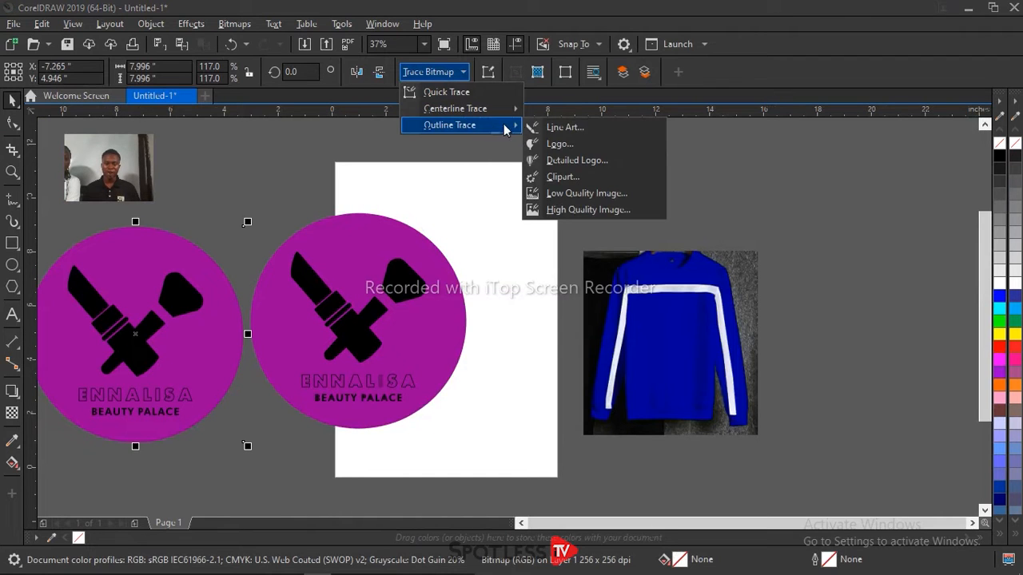
{"action": "left_click", "coordinate": [563, 160]}
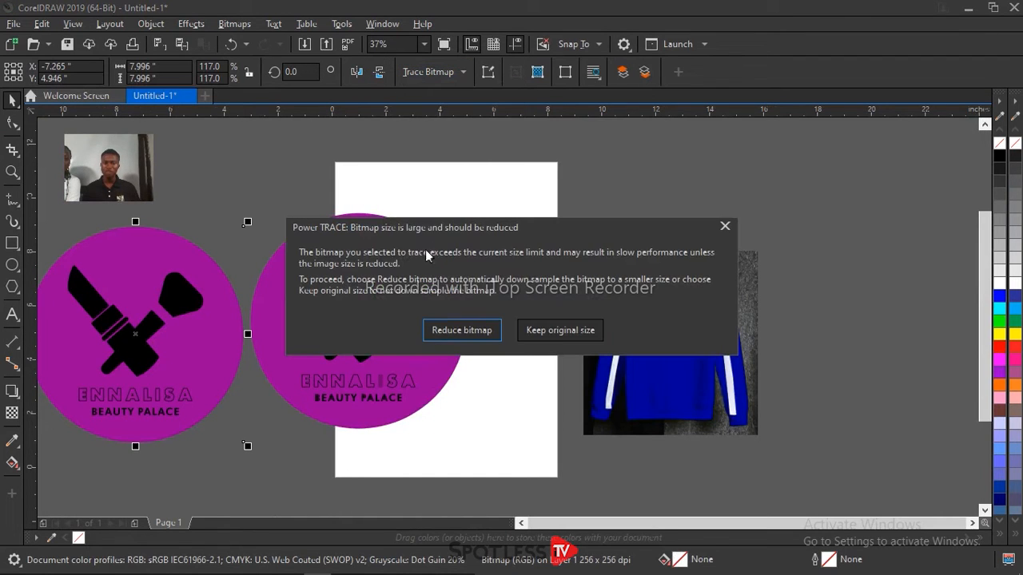
{"action": "left_click", "coordinate": [461, 330]}
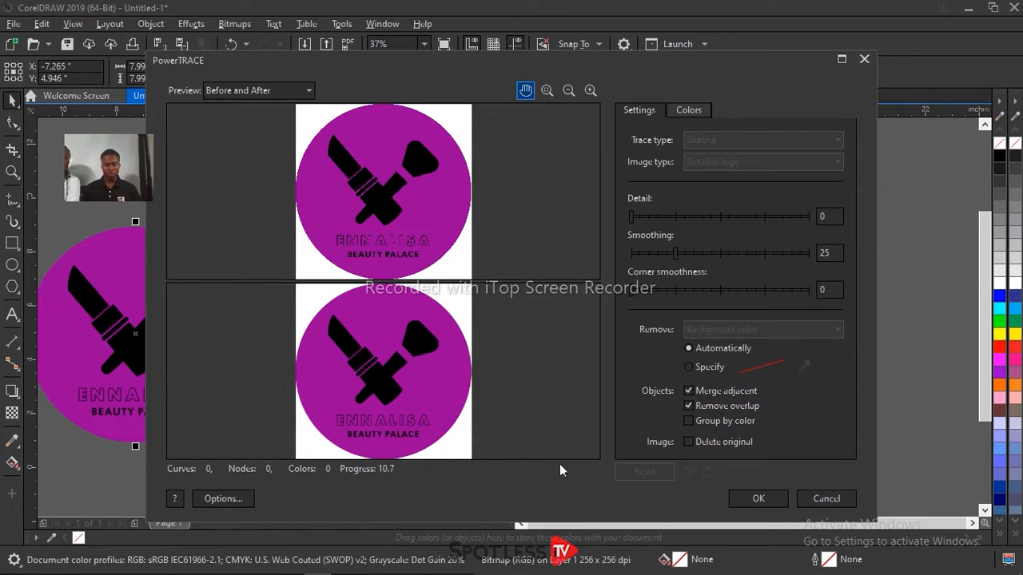
{"action": "left_click", "coordinate": [757, 499]}
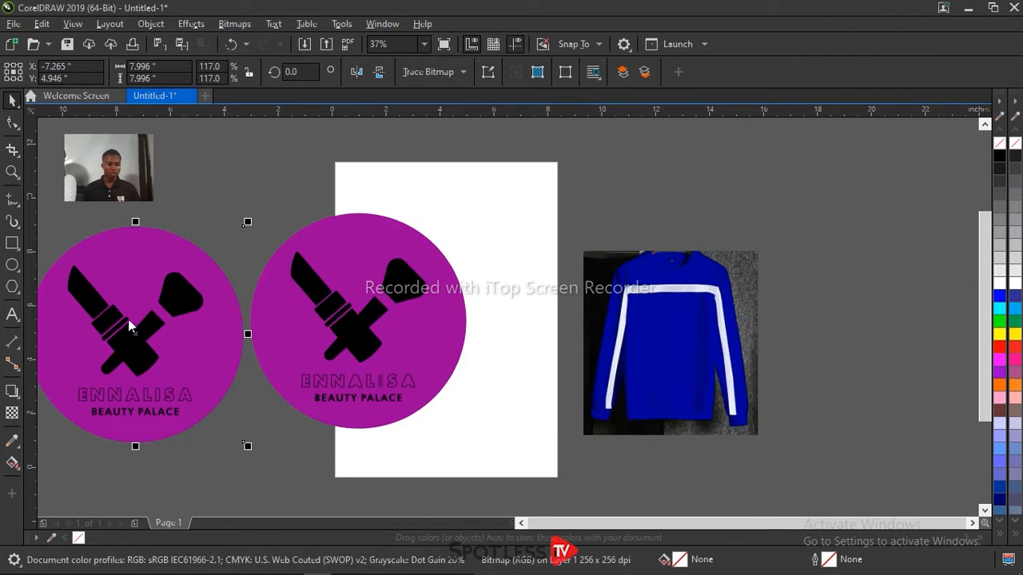
Step: Place the Detailed Logo trace beside the first trace and shift the sweater image further from the page to make room
{"action": "left_click_drag", "start_coordinate": [138, 334], "coordinate": [557, 343]}
{"action": "left_click_drag", "start_coordinate": [676, 360], "coordinate": [783, 343]}
{"action": "left_click_drag", "start_coordinate": [525, 325], "coordinate": [596, 334]}
Step: Compare the lettering of the two traced logos up close and delete the Detailed Logo trace
{"action": "scroll", "coordinate": [591, 421], "scroll_direction": "up", "scroll_amount": 5}
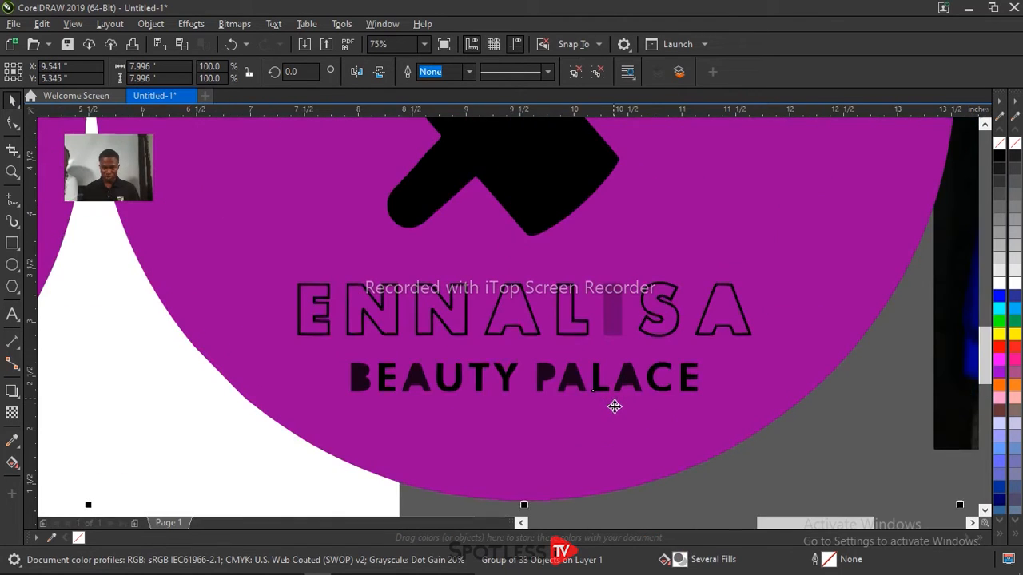
{"action": "scroll", "coordinate": [614, 406], "scroll_direction": "down", "scroll_amount": 2}
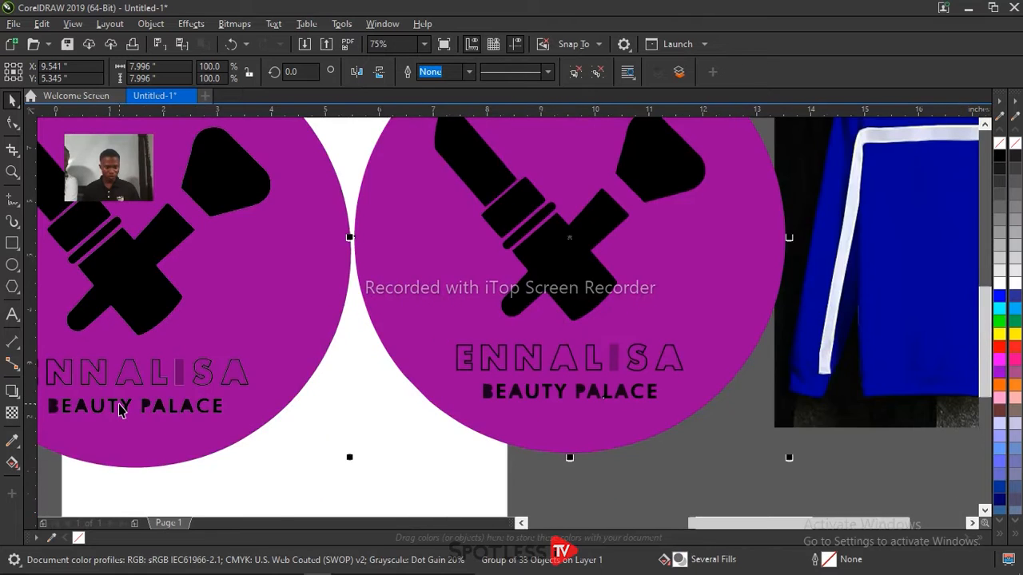
{"action": "scroll", "coordinate": [118, 409], "scroll_direction": "up", "scroll_amount": 2}
{"action": "scroll", "coordinate": [146, 381], "scroll_direction": "down", "scroll_amount": 4}
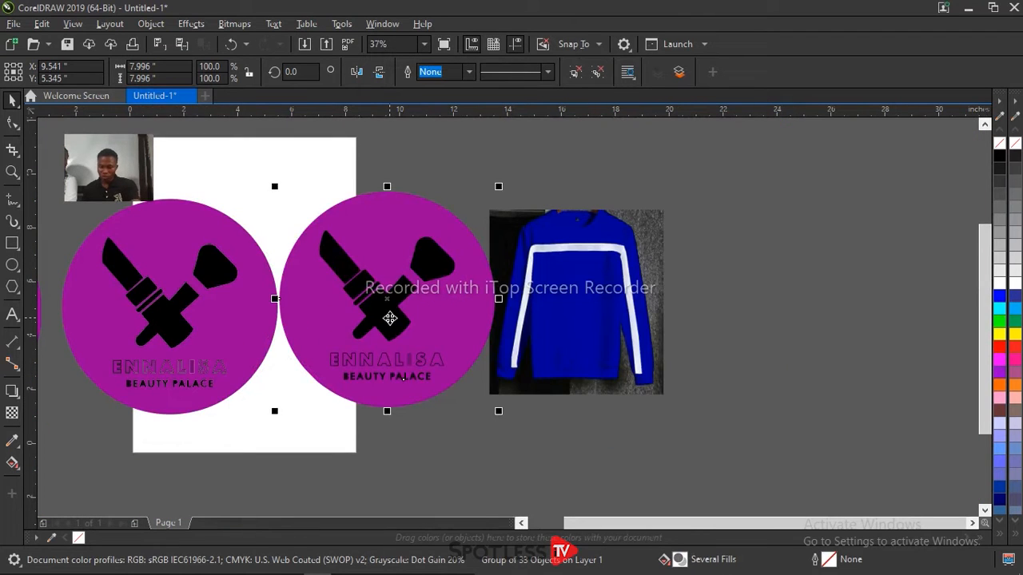
{"action": "key", "text": "Delete"}
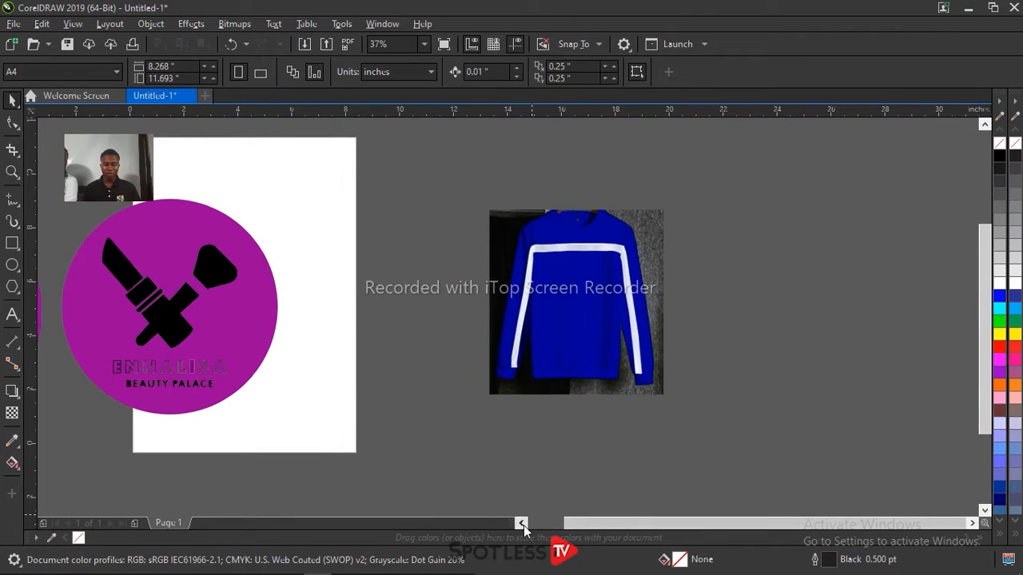
Step: Trace the original purple logo bitmap again with Outline Trace set to High Quality Image
{"action": "left_click", "coordinate": [521, 524]}
{"action": "left_click", "coordinate": [164, 340]}
{"action": "left_click_drag", "start_coordinate": [165, 342], "coordinate": [176, 343]}
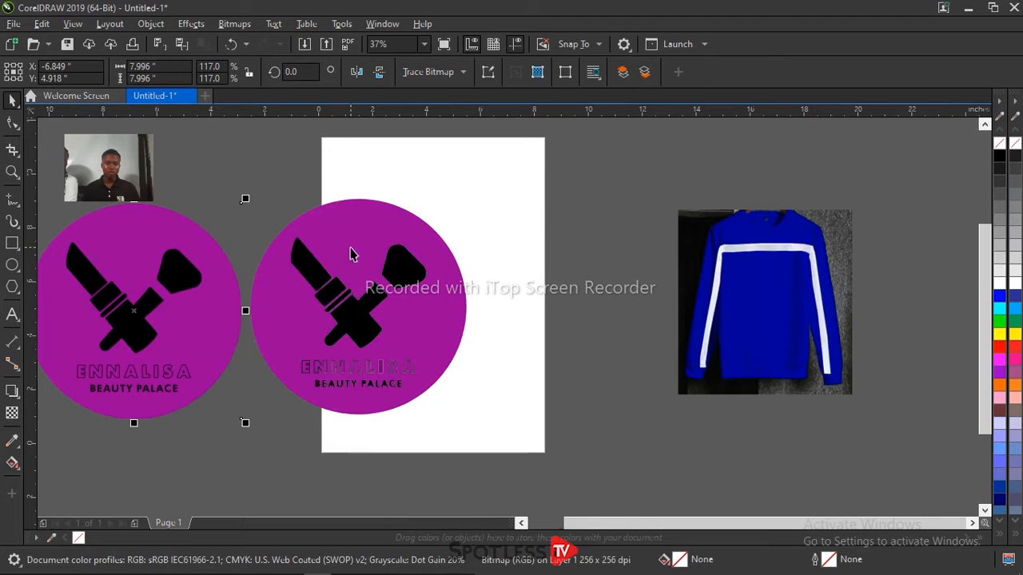
{"action": "left_click", "coordinate": [462, 72]}
{"action": "mouse_move", "coordinate": [500, 132]}
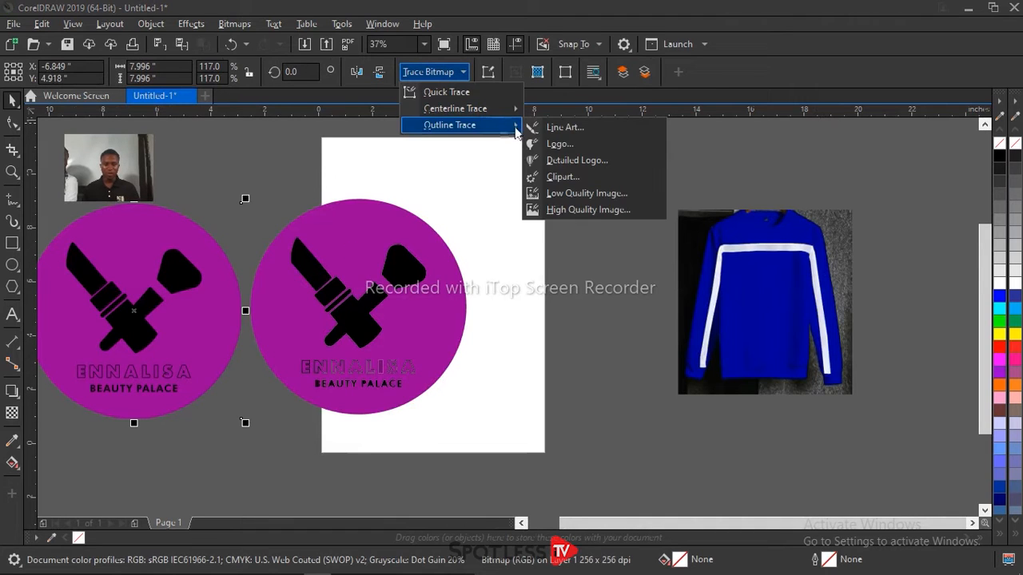
{"action": "left_click", "coordinate": [601, 211]}
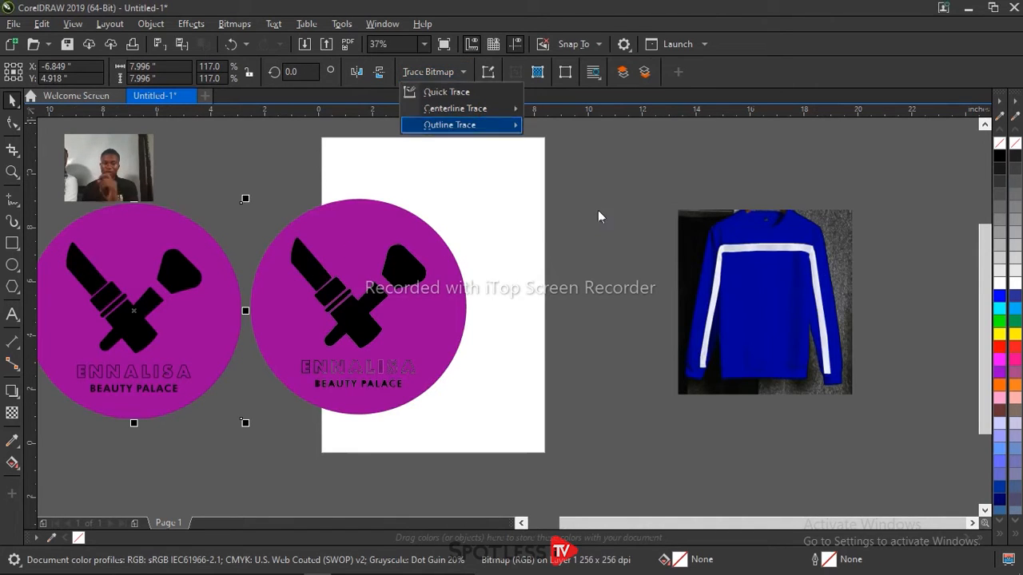
{"action": "left_click", "coordinate": [566, 330]}
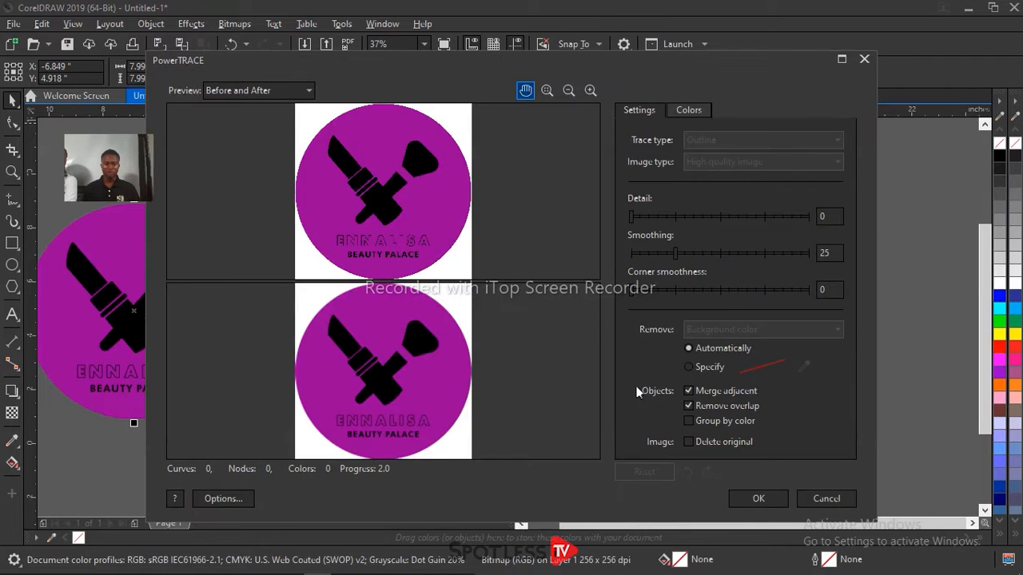
{"action": "left_click", "coordinate": [748, 501]}
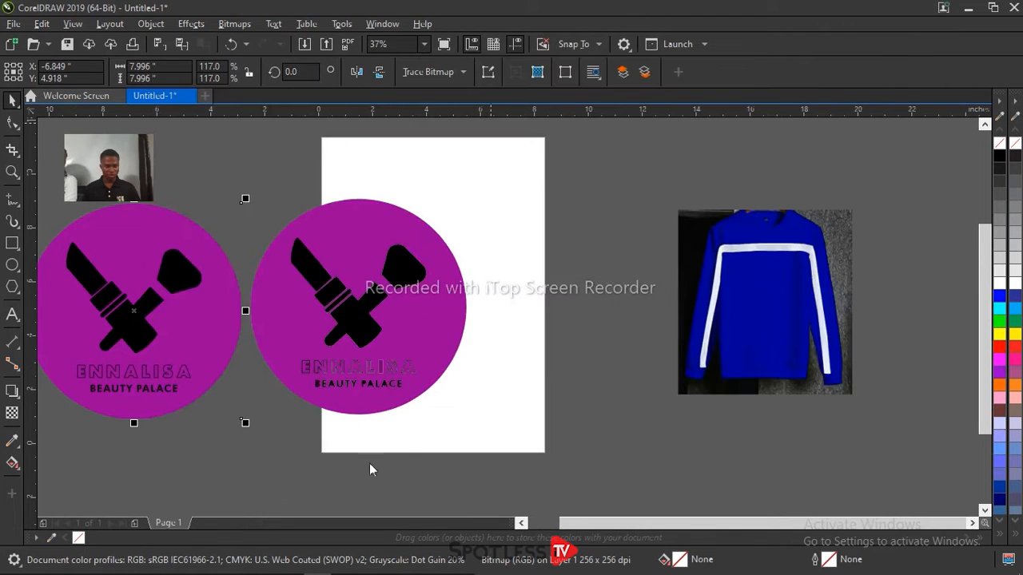
{"action": "left_click", "coordinate": [154, 302]}
{"action": "mouse_move", "coordinate": [247, 196]}
{"action": "left_mouse_down"}
{"action": "mouse_move", "coordinate": [441, 378]}
{"action": "mouse_move", "coordinate": [511, 364]}
{"action": "left_mouse_up"}
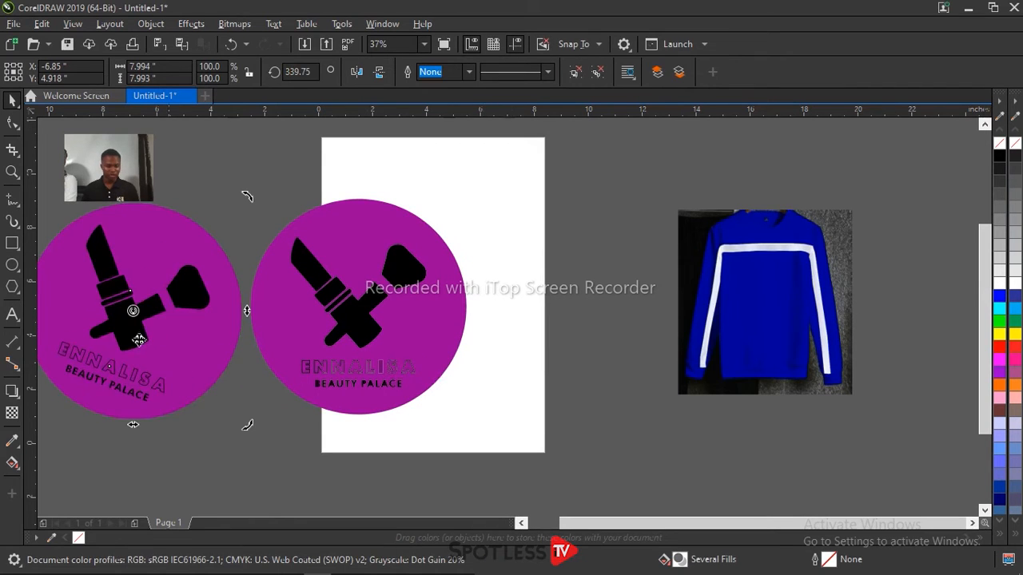
{"action": "key", "text": "ctrl+z"}
Step: Place the High Quality Image trace between the original bitmap and the earlier trace, and inspect its lettering up close
{"action": "mouse_move", "coordinate": [136, 329]}
{"action": "left_mouse_down"}
{"action": "mouse_move", "coordinate": [374, 361]}
{"action": "mouse_move", "coordinate": [515, 366]}
{"action": "left_mouse_up"}
{"action": "left_click_drag", "start_coordinate": [389, 395], "coordinate": [347, 357]}
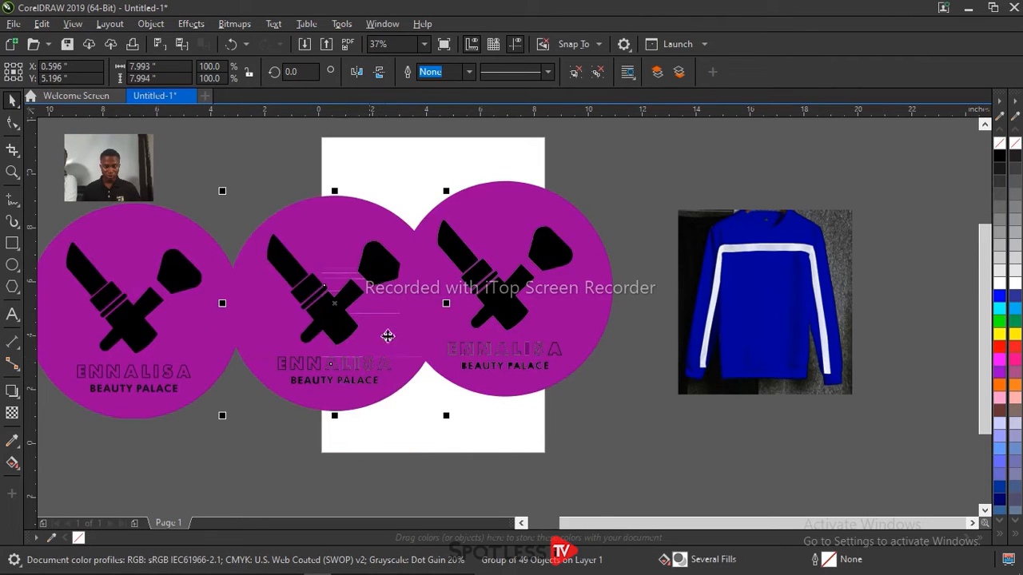
{"action": "left_click_drag", "start_coordinate": [524, 319], "coordinate": [597, 308]}
{"action": "left_click", "coordinate": [353, 310]}
{"action": "left_click_drag", "start_coordinate": [353, 310], "coordinate": [363, 282]}
{"action": "scroll", "coordinate": [331, 365], "scroll_direction": "up", "scroll_amount": 4}
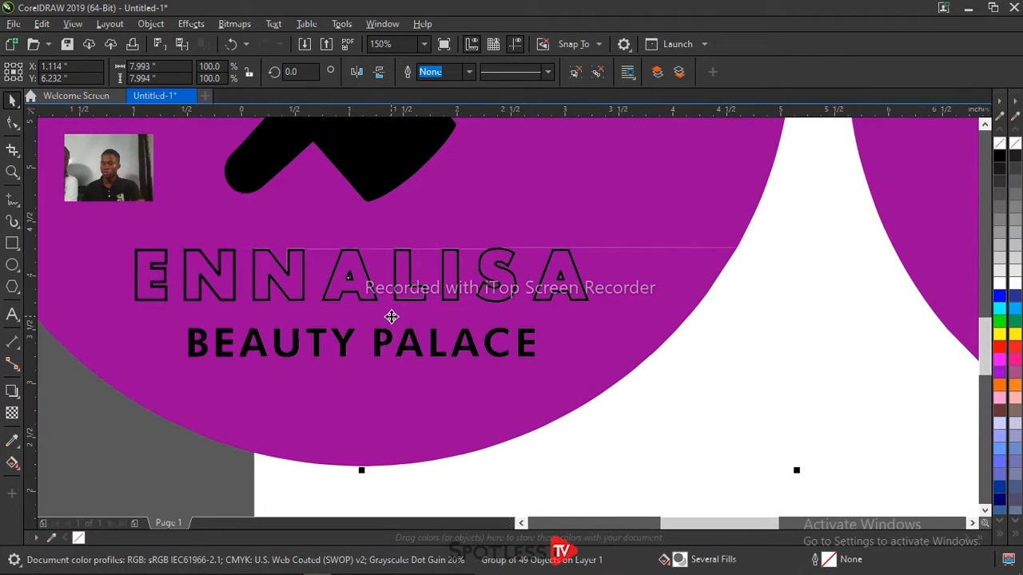
{"action": "scroll", "coordinate": [392, 316], "scroll_direction": "down", "scroll_amount": 4}
Step: Shift the original logo bitmap slightly aside and delete the earlier trace nearest the sweater
{"action": "left_click", "coordinate": [228, 337]}
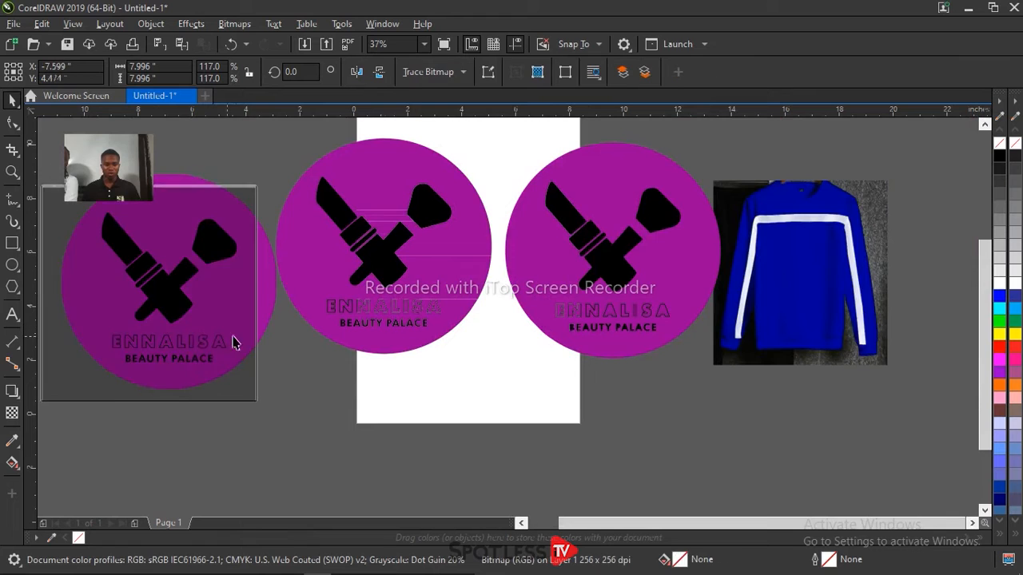
{"action": "left_click_drag", "start_coordinate": [227, 337], "coordinate": [215, 345]}
{"action": "left_click", "coordinate": [607, 226]}
{"action": "key", "text": "Delete"}
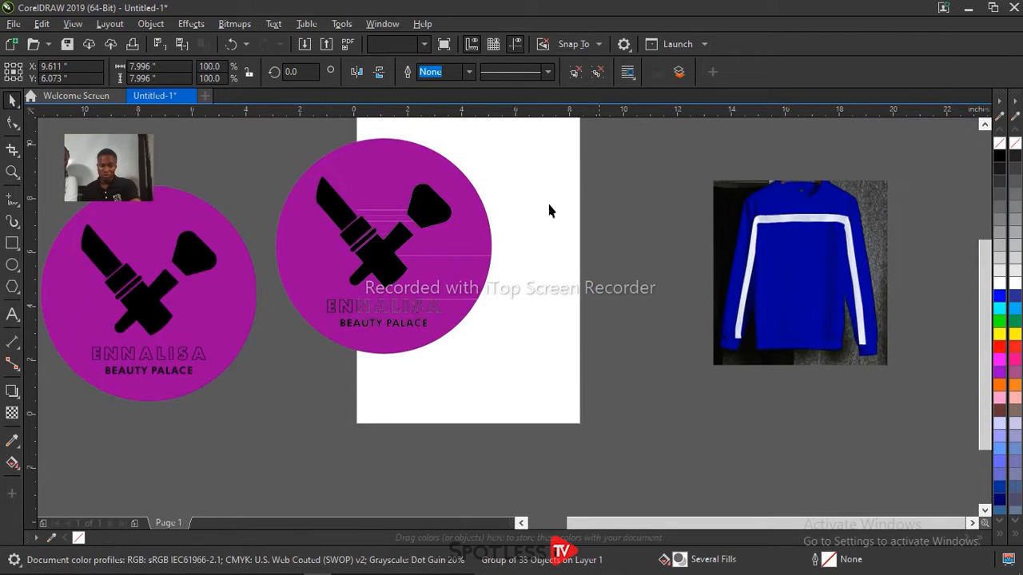
Step: Move the remaining trace further onto the page and ungroup it into separate objects
{"action": "left_click", "coordinate": [372, 181]}
{"action": "left_click_drag", "start_coordinate": [373, 181], "coordinate": [433, 211]}
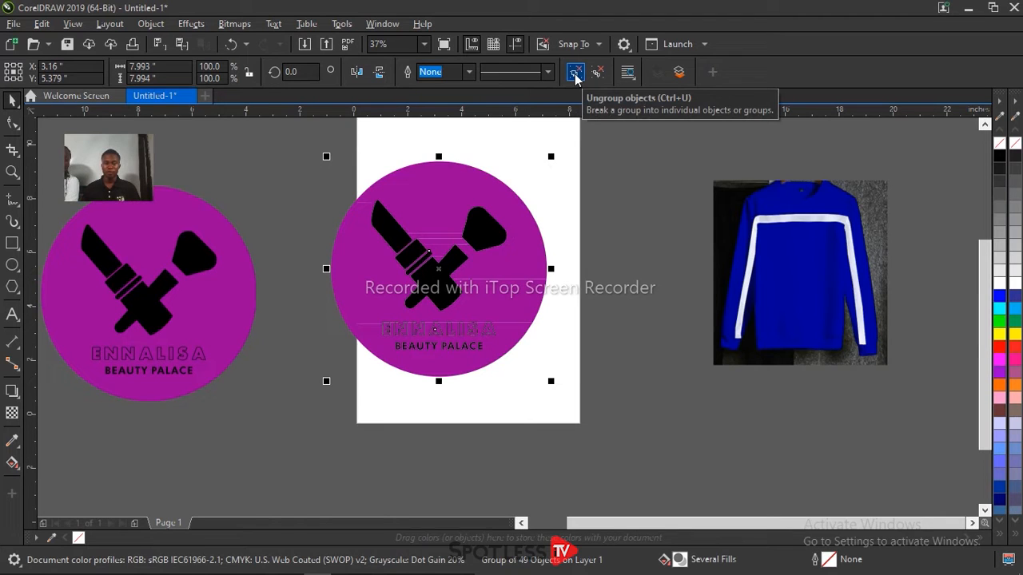
{"action": "left_click", "coordinate": [608, 196]}
Step: Delete the purple background pieces of the ungrouped logo around the brush and lipstick artwork and behind the lettering
{"action": "left_click", "coordinate": [432, 196]}
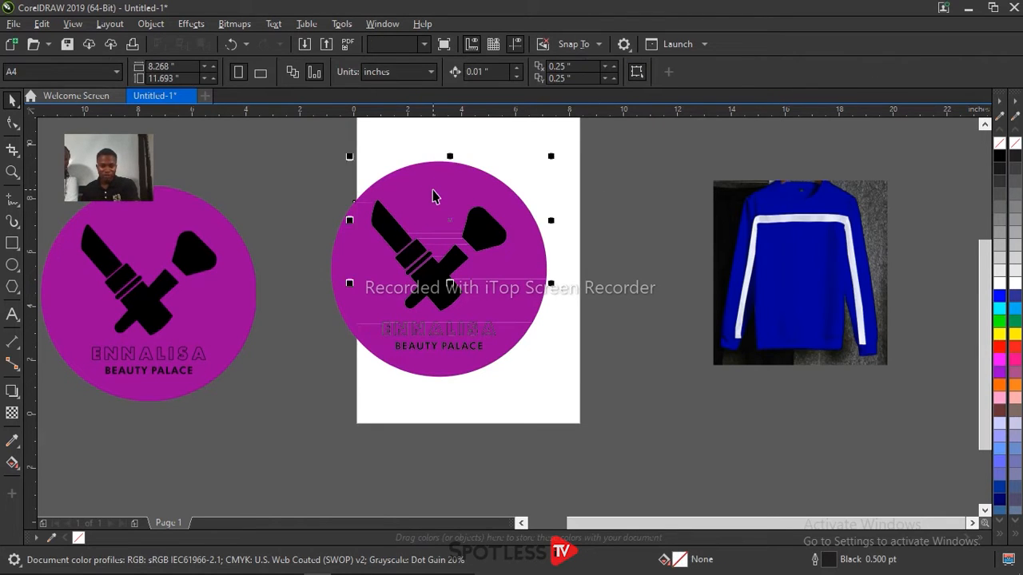
{"action": "key", "text": "Delete"}
{"action": "left_click", "coordinate": [360, 240]}
{"action": "key", "text": "Delete"}
{"action": "left_click", "coordinate": [445, 242]}
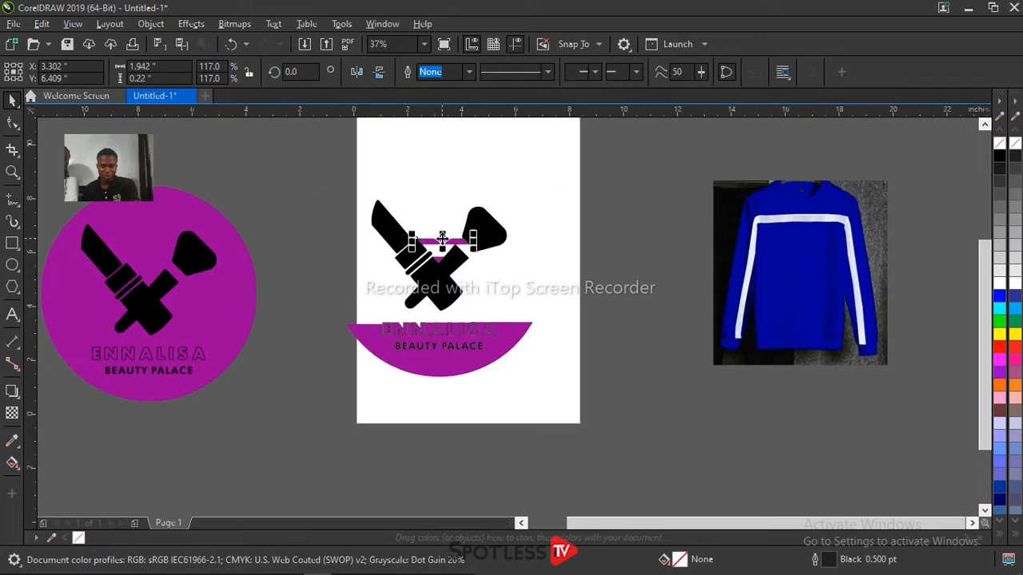
{"action": "key", "text": "Delete"}
{"action": "left_click", "coordinate": [511, 344]}
{"action": "key", "text": "Delete"}
{"action": "left_click", "coordinate": [491, 367]}
Step: Delete the leftover purple pieces inside the BEAUTY PALACE letters
{"action": "scroll", "coordinate": [400, 347], "scroll_direction": "up", "scroll_amount": 4}
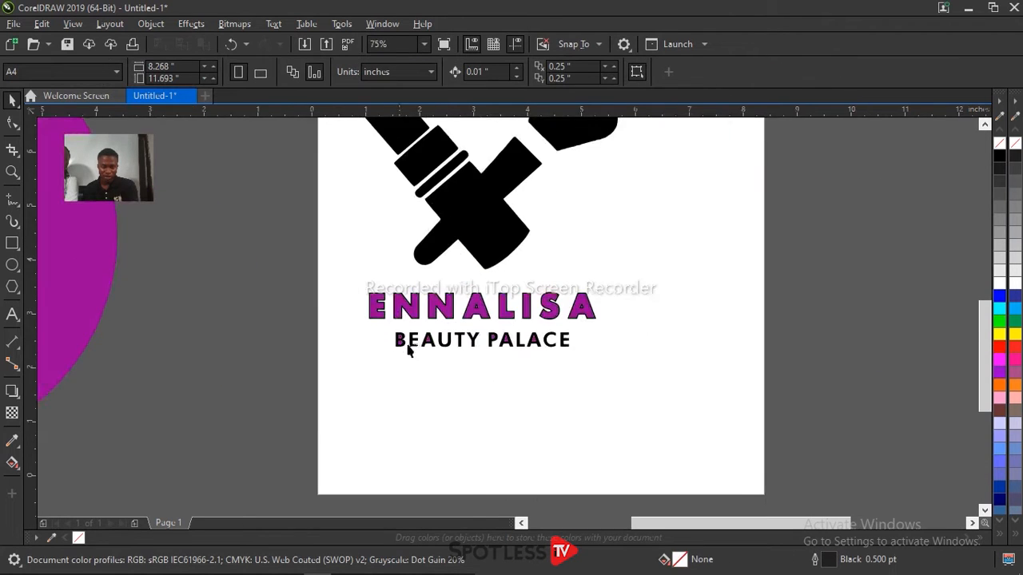
{"action": "left_click", "coordinate": [389, 342]}
{"action": "key", "text": "Delete"}
{"action": "left_click", "coordinate": [445, 342]}
{"action": "key", "text": "Delete"}
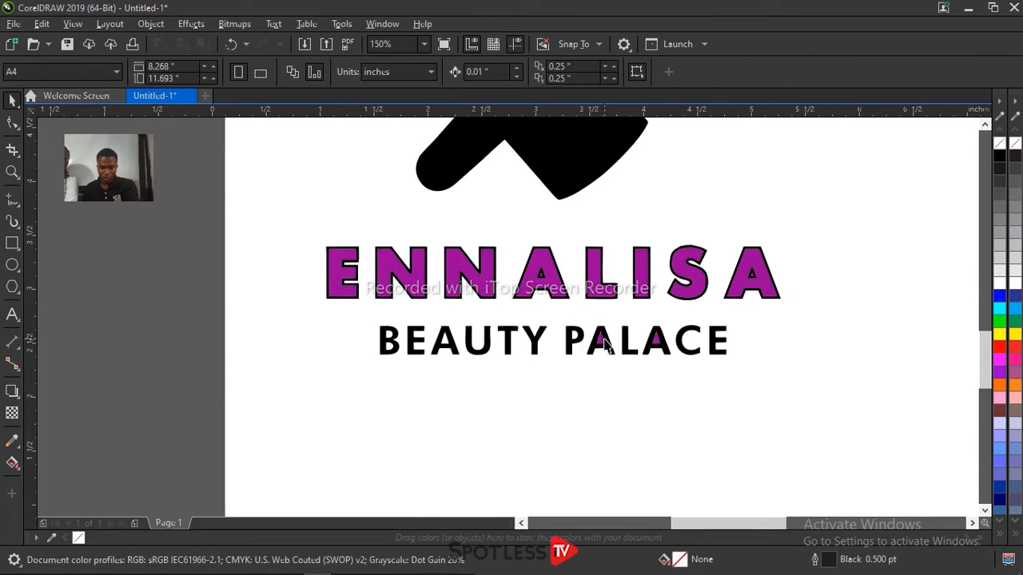
{"action": "left_click", "coordinate": [605, 342]}
{"action": "key", "text": "Delete"}
{"action": "left_click", "coordinate": [656, 344]}
{"action": "key", "text": "Delete"}
Step: Delete the purple fills inside the S and the final A of ENNALISA, keeping their black outlines
{"action": "left_click", "coordinate": [709, 297]}
{"action": "key", "text": "Delete"}
{"action": "left_click", "coordinate": [753, 285]}
{"action": "key", "text": "Delete"}
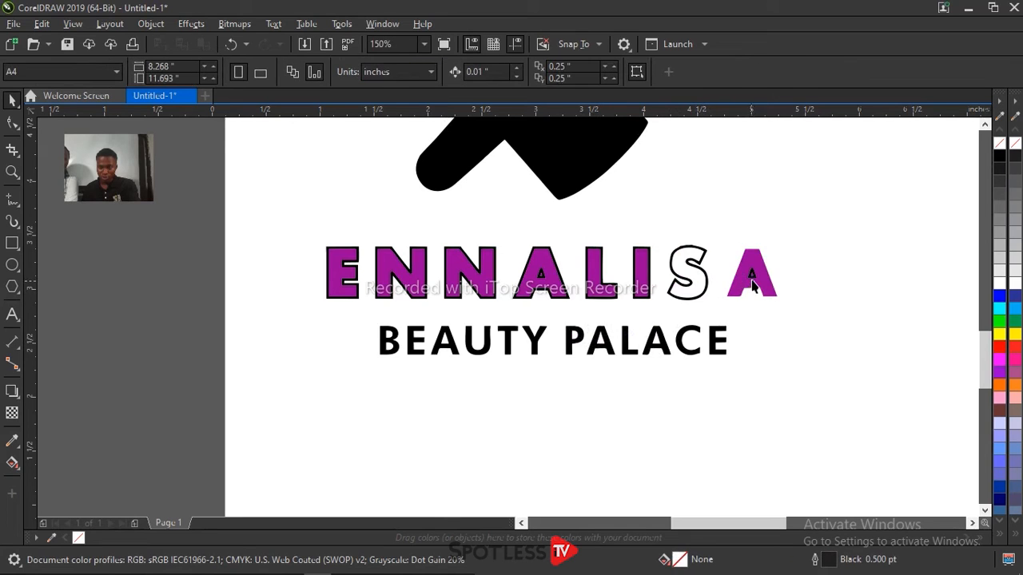
{"action": "left_click", "coordinate": [750, 288]}
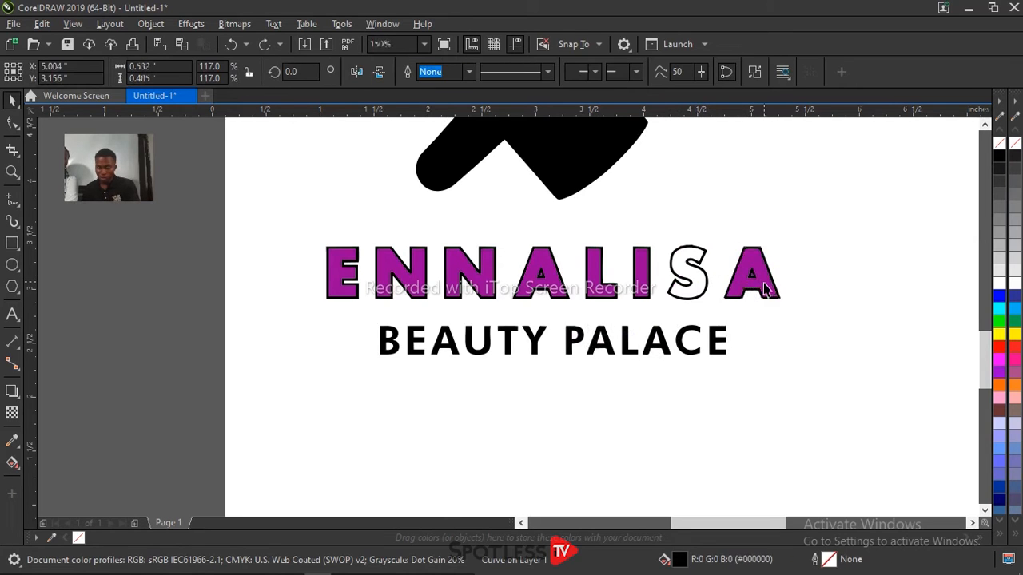
{"action": "key", "text": "Delete"}
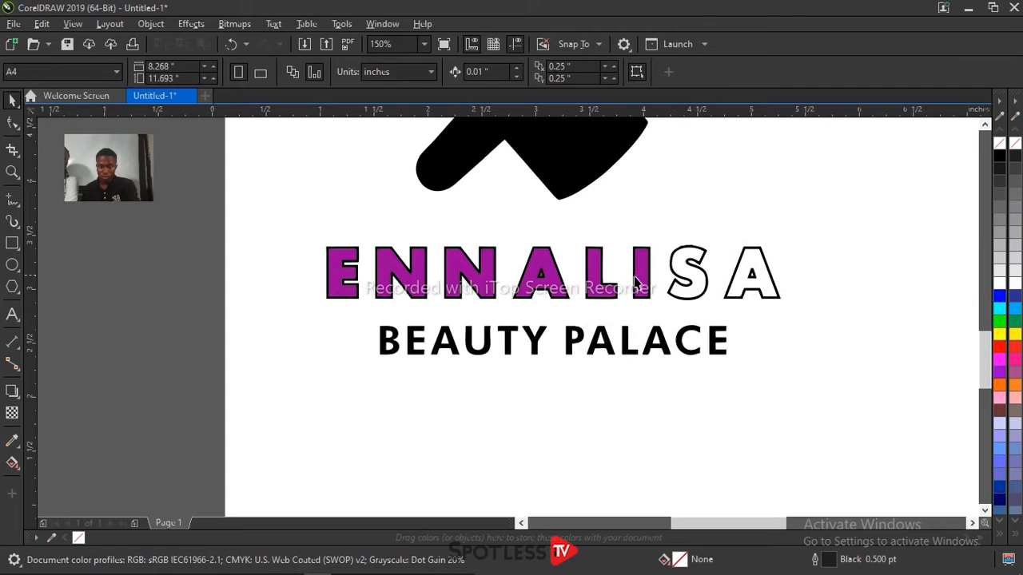
Step: Delete the purple fills inside the remaining ENNALI letters, leaving only their black outlines
{"action": "left_click", "coordinate": [640, 282]}
{"action": "key", "text": "Delete"}
{"action": "left_click", "coordinate": [595, 284]}
{"action": "key", "text": "Delete"}
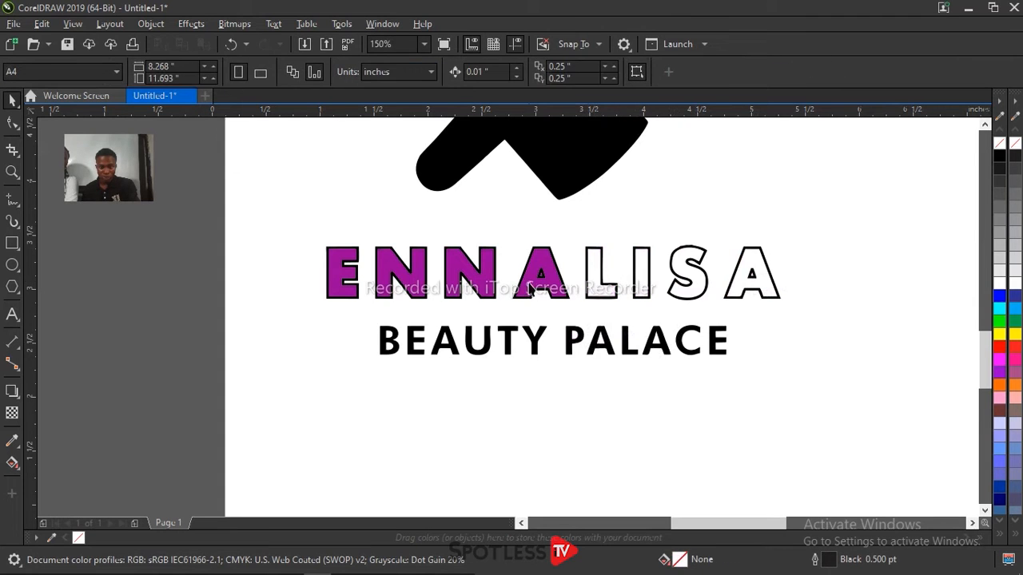
{"action": "left_click", "coordinate": [541, 280]}
{"action": "key", "text": "Delete"}
{"action": "left_click", "coordinate": [473, 271]}
{"action": "key", "text": "Delete"}
{"action": "left_click", "coordinate": [394, 262]}
{"action": "key", "text": "Delete"}
{"action": "left_click", "coordinate": [343, 272]}
{"action": "key", "text": "Delete"}
Step: Scale the cleaned logo down to about 1.58 × 1.75 inches and place it on the sweater's chest
{"action": "scroll", "coordinate": [445, 262], "scroll_direction": "down", "scroll_amount": 2}
{"action": "scroll", "coordinate": [444, 262], "scroll_direction": "down", "scroll_amount": 2}
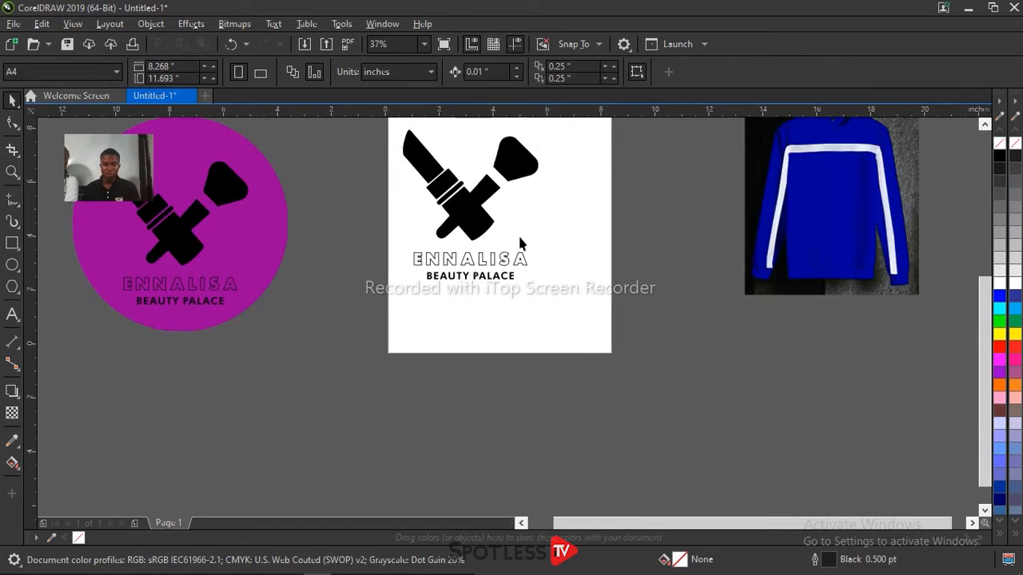
{"action": "left_click_drag", "start_coordinate": [493, 258], "coordinate": [476, 234]}
{"action": "left_click_drag", "start_coordinate": [431, 276], "coordinate": [726, 247]}
{"action": "left_click_drag", "start_coordinate": [688, 293], "coordinate": [708, 268]}
{"action": "left_click_drag", "start_coordinate": [735, 235], "coordinate": [835, 244]}
{"action": "left_click_drag", "start_coordinate": [801, 210], "coordinate": [835, 219]}
Step: Select the sweater image together with the logo and move both onto the page
{"action": "left_click_drag", "start_coordinate": [708, 130], "coordinate": [938, 338]}
{"action": "left_click_drag", "start_coordinate": [816, 218], "coordinate": [480, 224]}
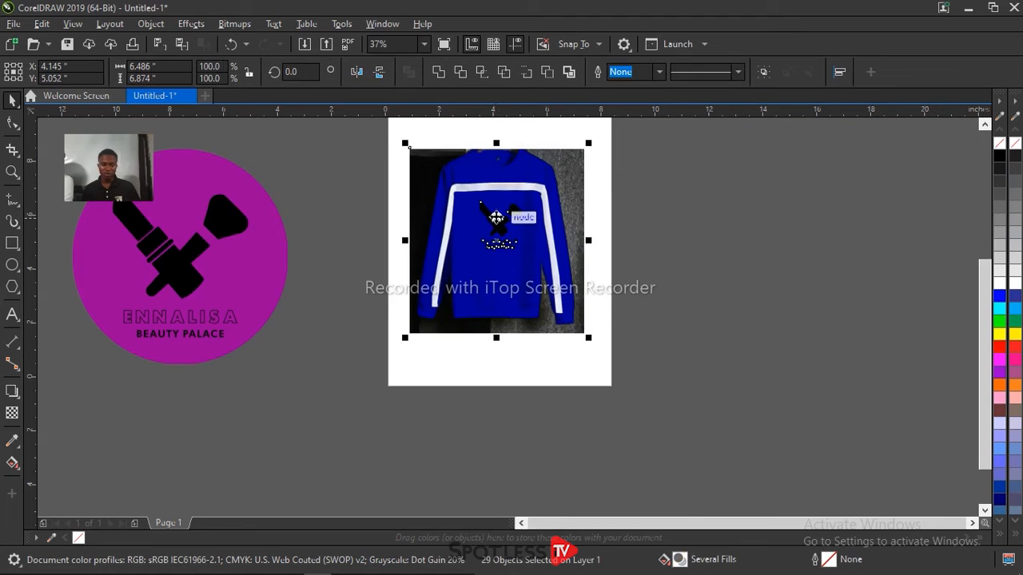
{"action": "scroll", "coordinate": [463, 148], "scroll_direction": "up", "scroll_amount": 2}
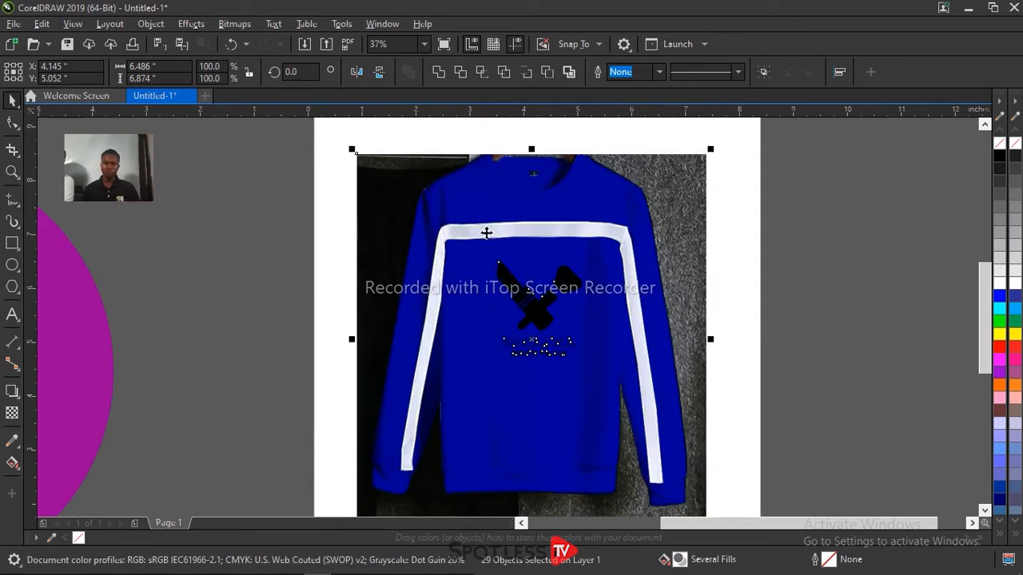
{"action": "left_click_drag", "start_coordinate": [507, 270], "coordinate": [507, 241]}
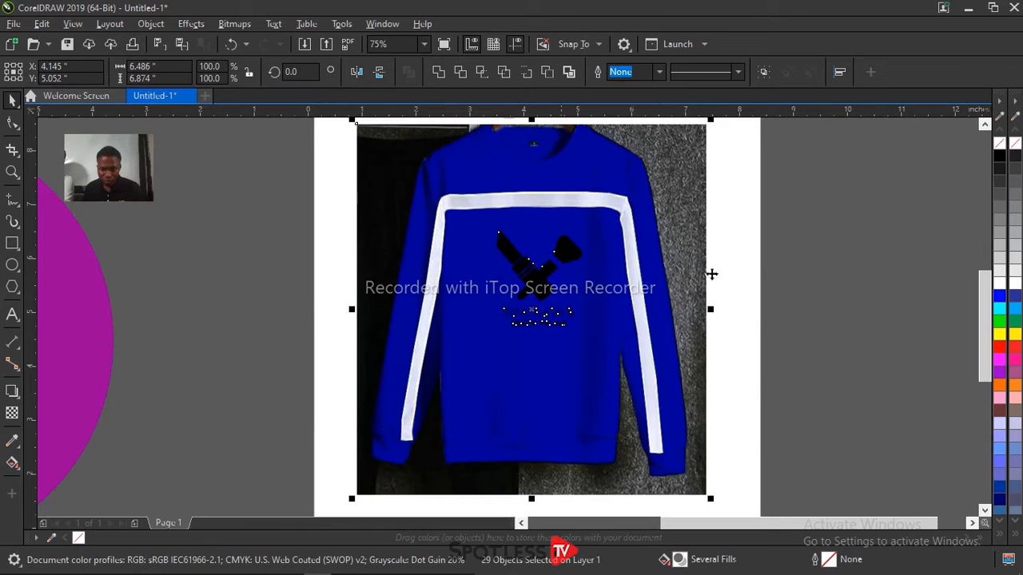
Step: Nudge only the logo left and up to sit centred below the sweater's chest stripe, and fill it with white
{"action": "left_click", "coordinate": [817, 227]}
{"action": "left_click_drag", "start_coordinate": [765, 221], "coordinate": [471, 346]}
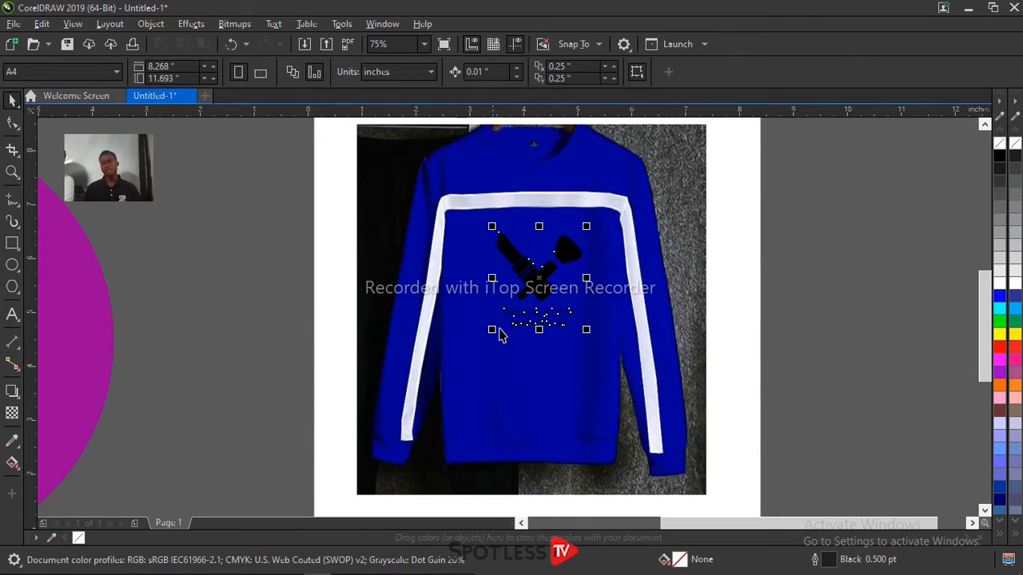
{"action": "key", "text": "Left"}
{"action": "key", "text": "Left"}
{"action": "key", "text": "Left"}
{"action": "key", "text": "Left"}
{"action": "key", "text": "Left"}
{"action": "key", "text": "Left"}
{"action": "key", "text": "Left"}
{"action": "key", "text": "Left"}
{"action": "key", "text": "Left"}
{"action": "key", "text": "Left"}
{"action": "key", "text": "Left"}
{"action": "key", "text": "Left"}
{"action": "key", "text": "Left"}
{"action": "key", "text": "Left"}
{"action": "key", "text": "Left"}
{"action": "key", "text": "Up"}
{"action": "key", "text": "Up"}
{"action": "key", "text": "Up"}
{"action": "key", "text": "Up"}
{"action": "key", "text": "Up"}
{"action": "key", "text": "Up"}
{"action": "key", "text": "Right"}
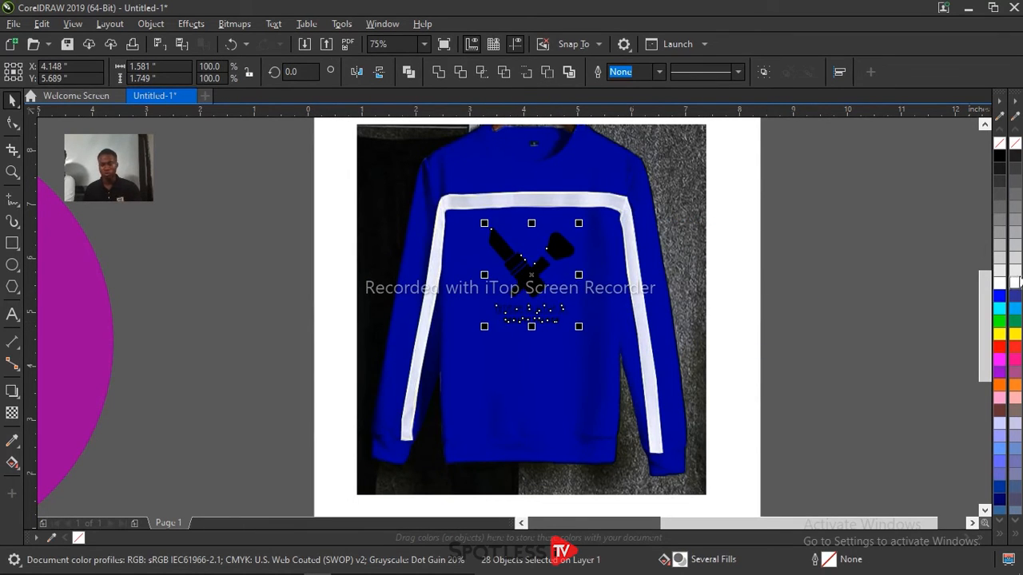
{"action": "left_click", "coordinate": [999, 288]}
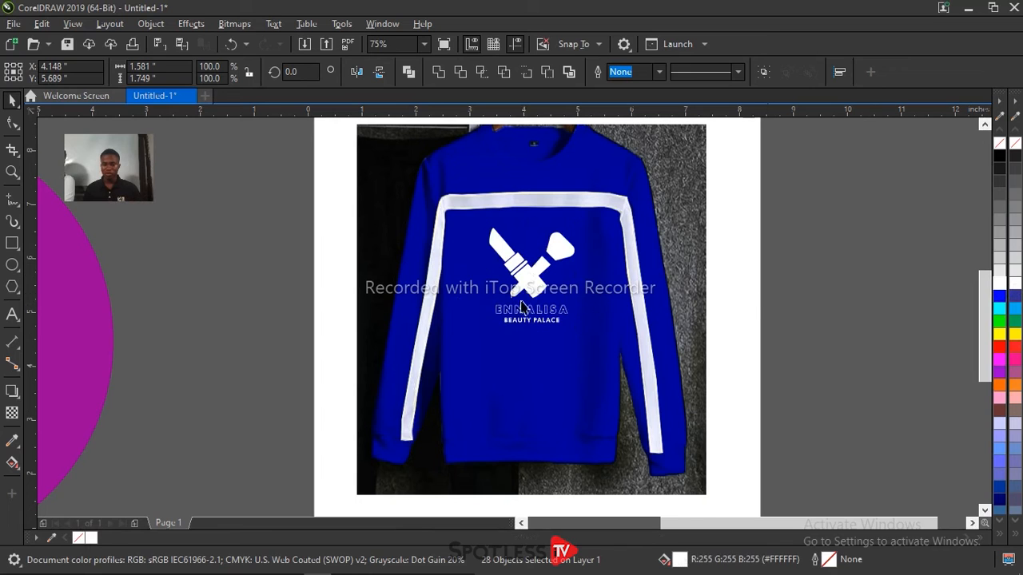
{"action": "key", "text": "Escape"}
Step: Delete the original purple logo bitmap beside the page
{"action": "scroll", "coordinate": [511, 257], "scroll_direction": "down", "scroll_amount": 4}
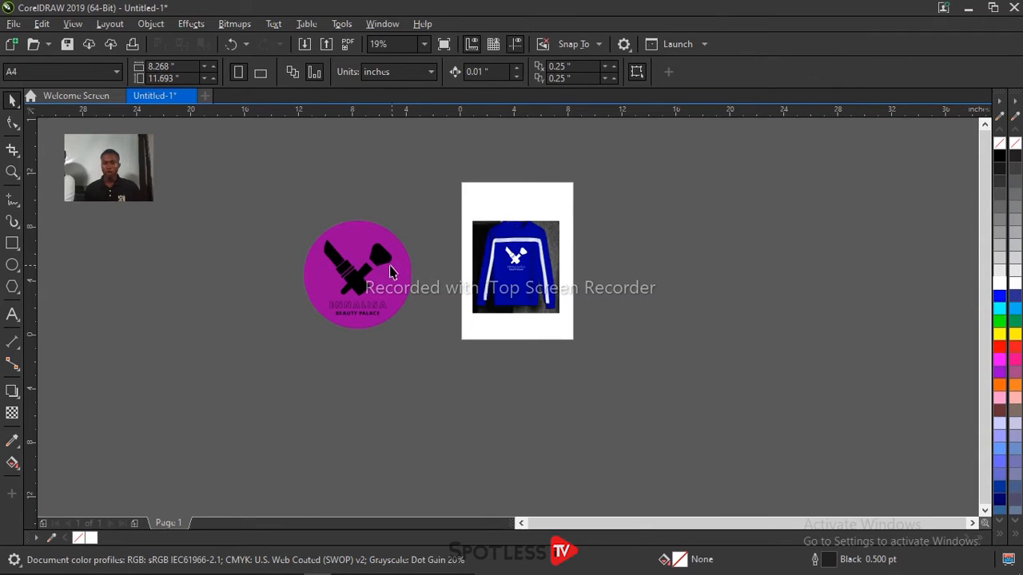
{"action": "left_click", "coordinate": [391, 272]}
{"action": "left_click_drag", "start_coordinate": [389, 267], "coordinate": [397, 237]}
{"action": "scroll", "coordinate": [322, 257], "scroll_direction": "up", "scroll_amount": 4}
{"action": "scroll", "coordinate": [322, 258], "scroll_direction": "down", "scroll_amount": 2}
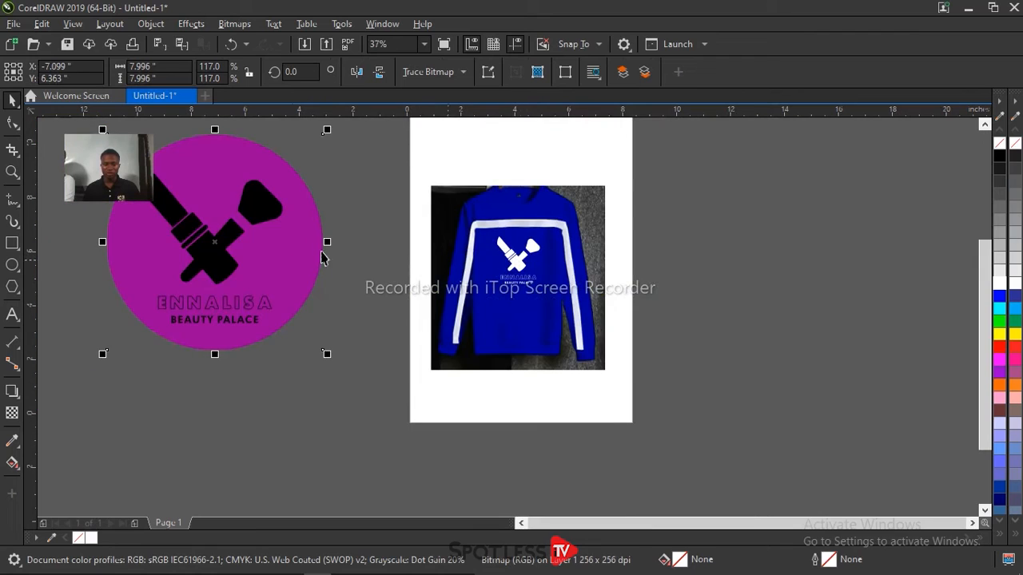
{"action": "left_click_drag", "start_coordinate": [286, 244], "coordinate": [302, 264]}
{"action": "key", "text": "Delete"}
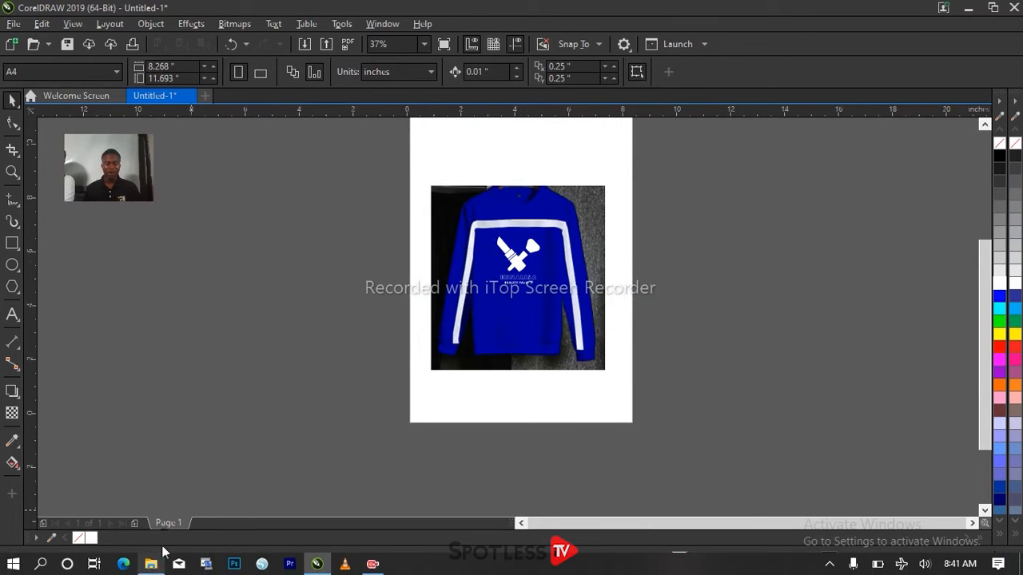
Step: Enlarge the sweater and logo together to about 8.69 × 9.21 inches and reposition them over the page
{"action": "left_click_drag", "start_coordinate": [391, 176], "coordinate": [657, 409]}
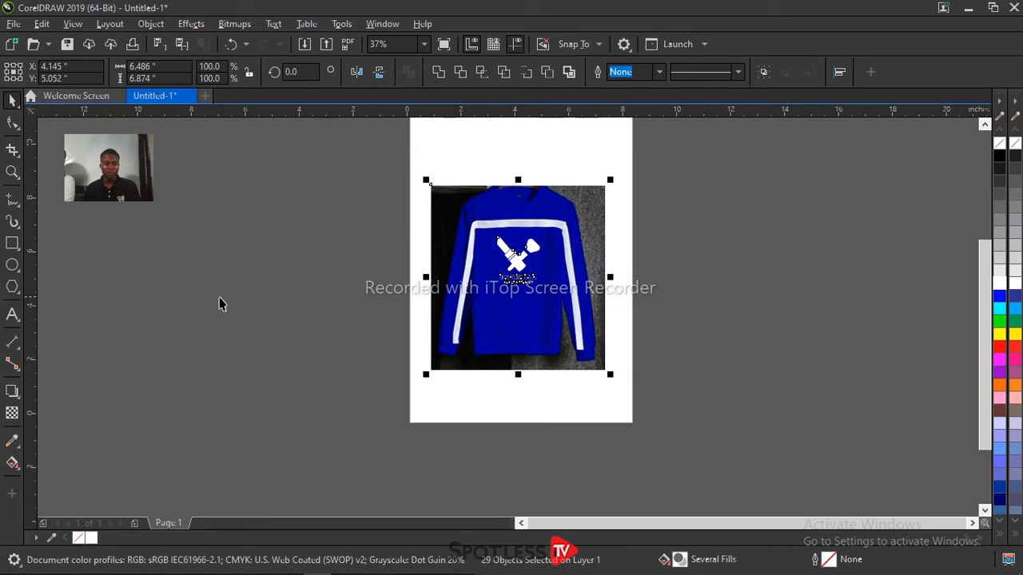
{"action": "left_click_drag", "start_coordinate": [339, 152], "coordinate": [663, 456]}
{"action": "left_click_drag", "start_coordinate": [611, 376], "coordinate": [672, 448]}
{"action": "left_click_drag", "start_coordinate": [555, 358], "coordinate": [541, 334]}
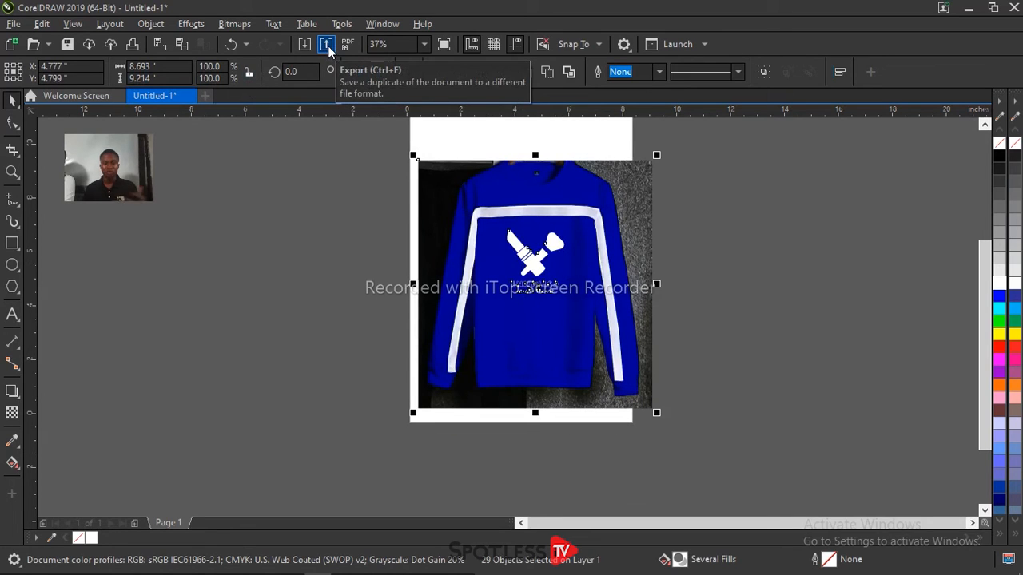
Step: Start exporting the selected sweater and logo to the Pictures folder as a JPG - JPEG Bitmaps file named "shirt logo"
{"action": "key", "text": "ctrl+e"}
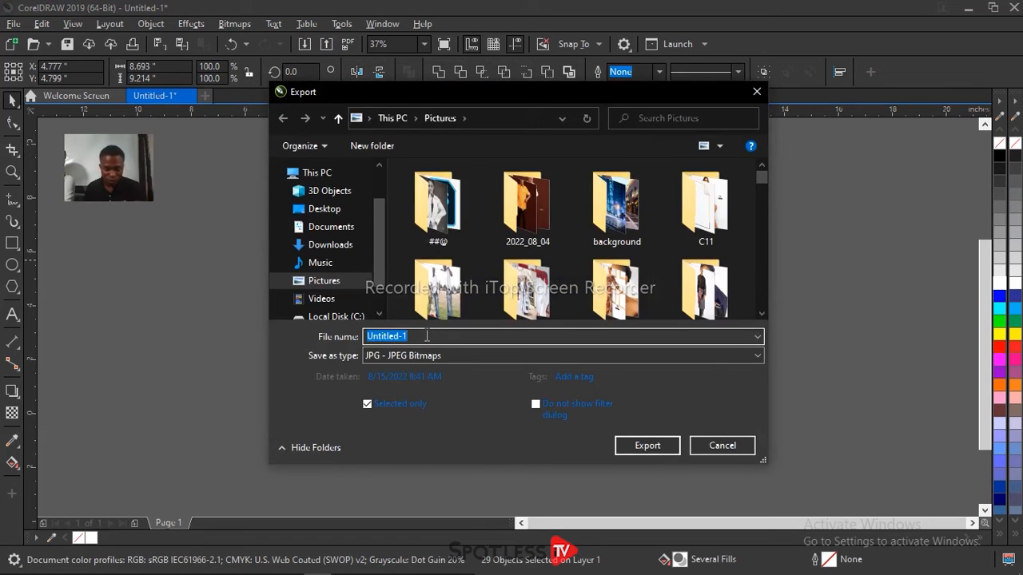
{"action": "type", "text": "sh"}
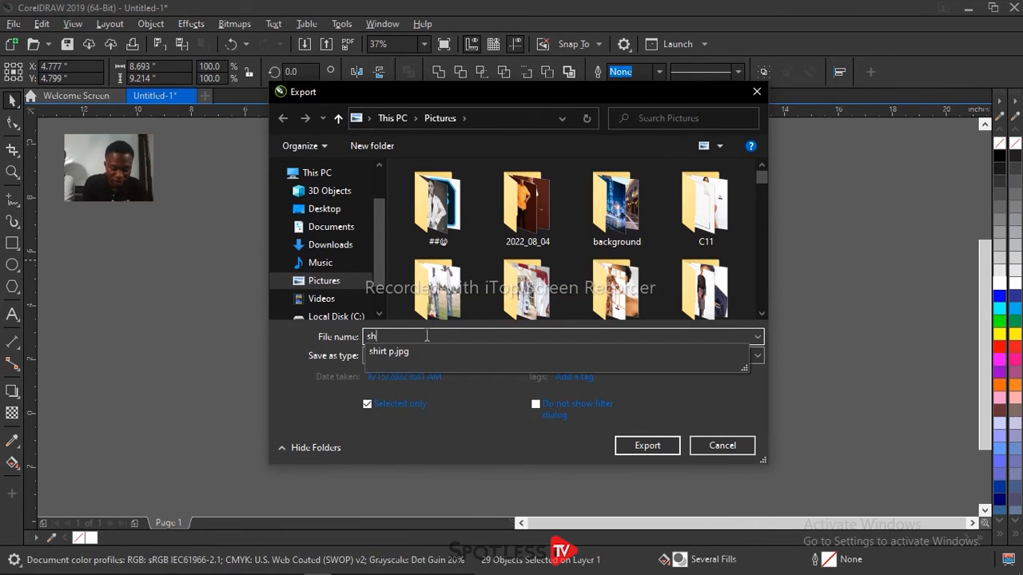
{"action": "type", "text": "irt logo"}
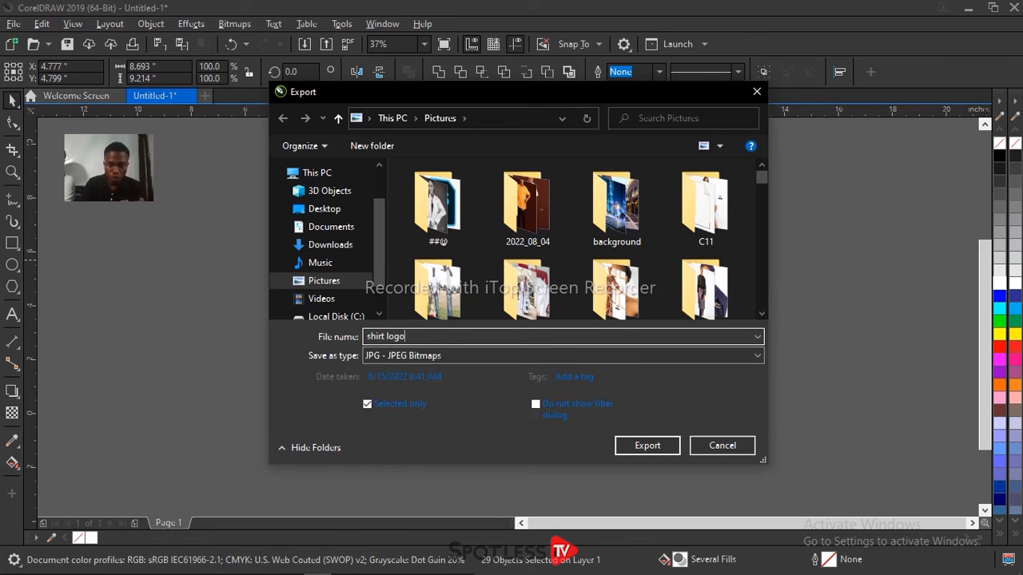
{"action": "left_click", "coordinate": [410, 355]}
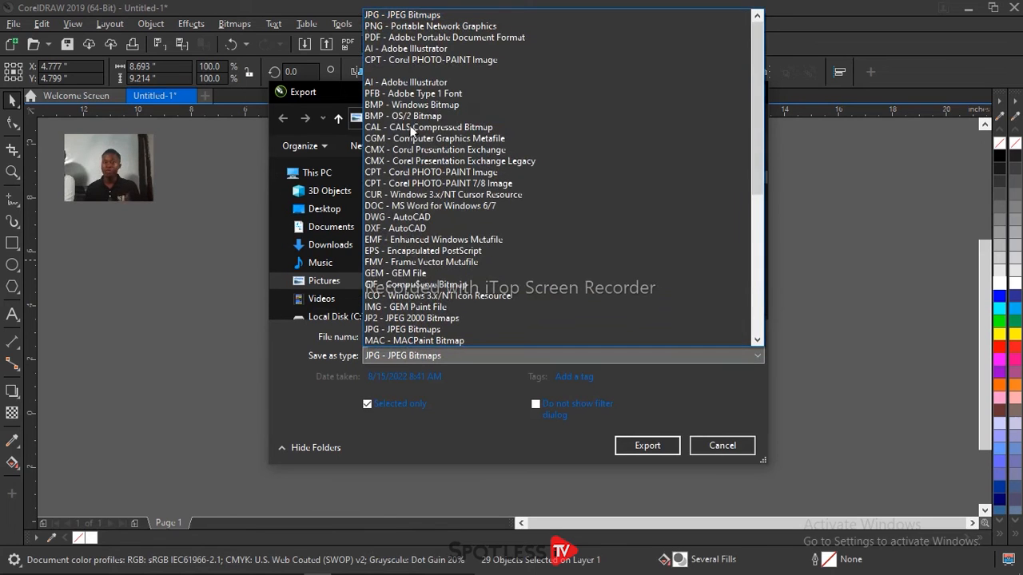
{"action": "left_click", "coordinate": [432, 15]}
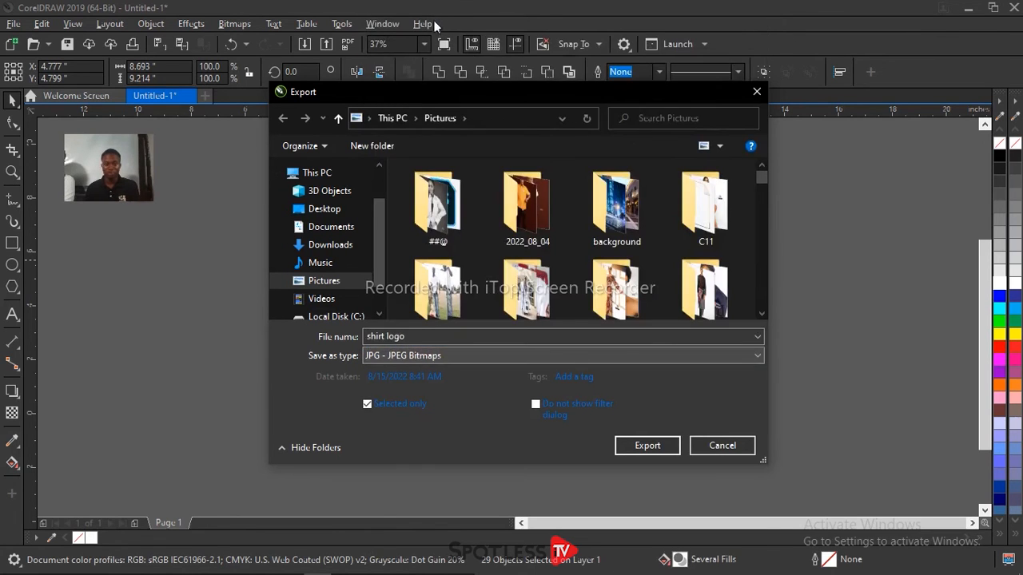
{"action": "left_click", "coordinate": [646, 446]}
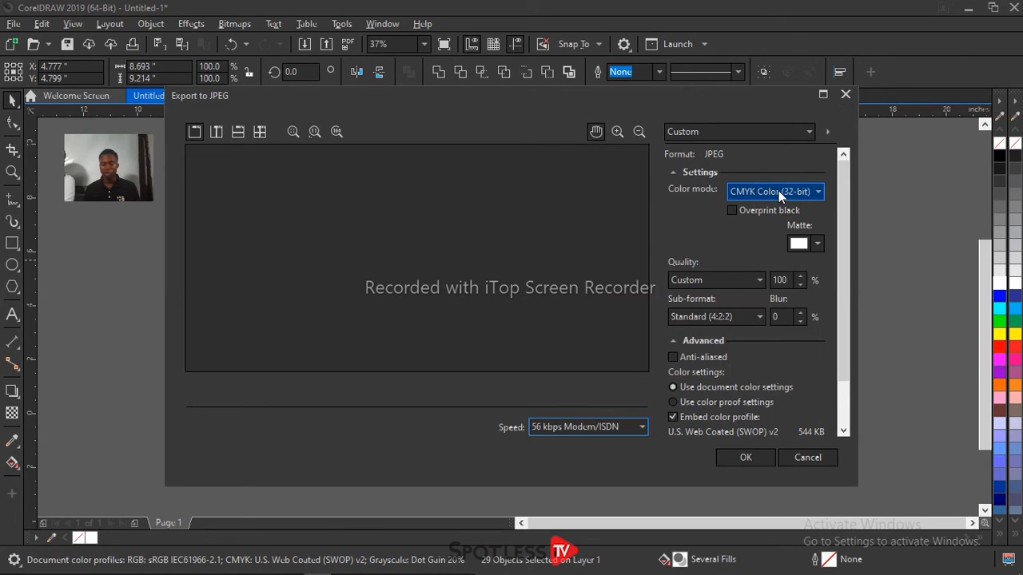
Step: Set the JPEG color mode to RGB Color (24-bit) and complete the export
{"action": "left_click", "coordinate": [779, 190]}
{"action": "left_click", "coordinate": [778, 190]}
{"action": "left_click", "coordinate": [779, 190]}
{"action": "left_click", "coordinate": [782, 217]}
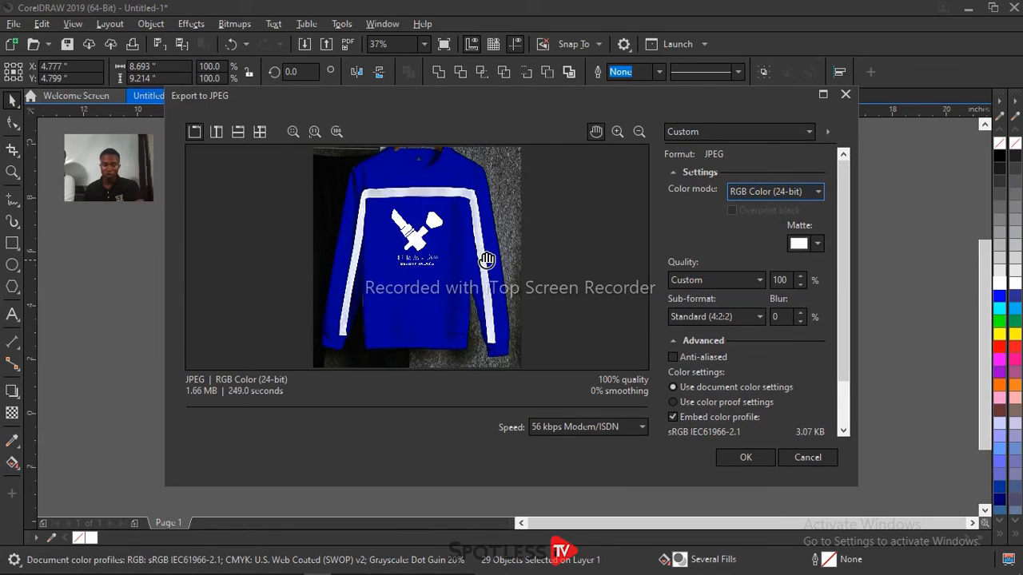
{"action": "left_click", "coordinate": [745, 457]}
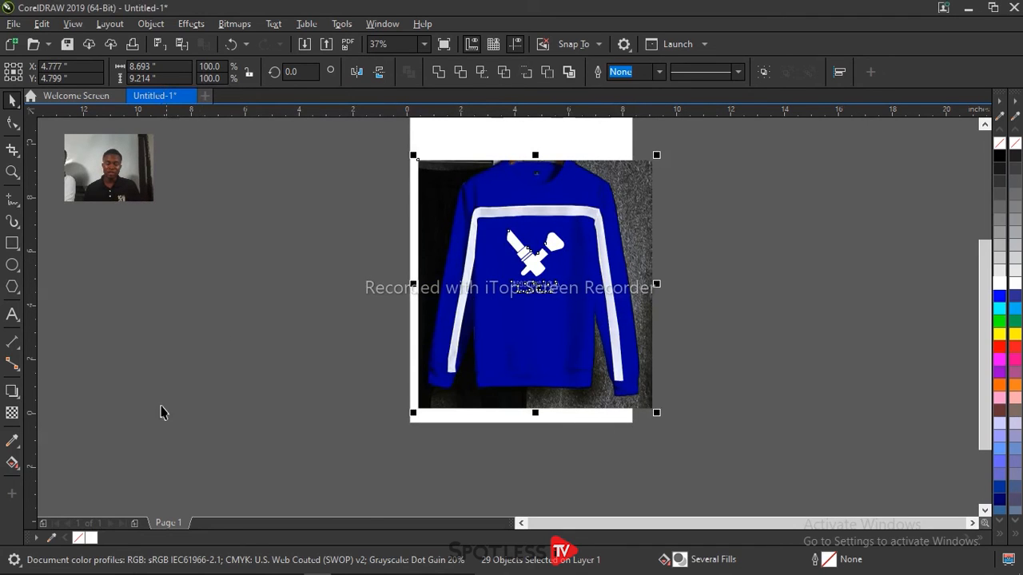
Step: Switch to File Explorer and open the exported "shirt logo" image from the Pictures folder
{"action": "mouse_move", "coordinate": [205, 568]}
{"action": "left_click", "coordinate": [151, 564]}
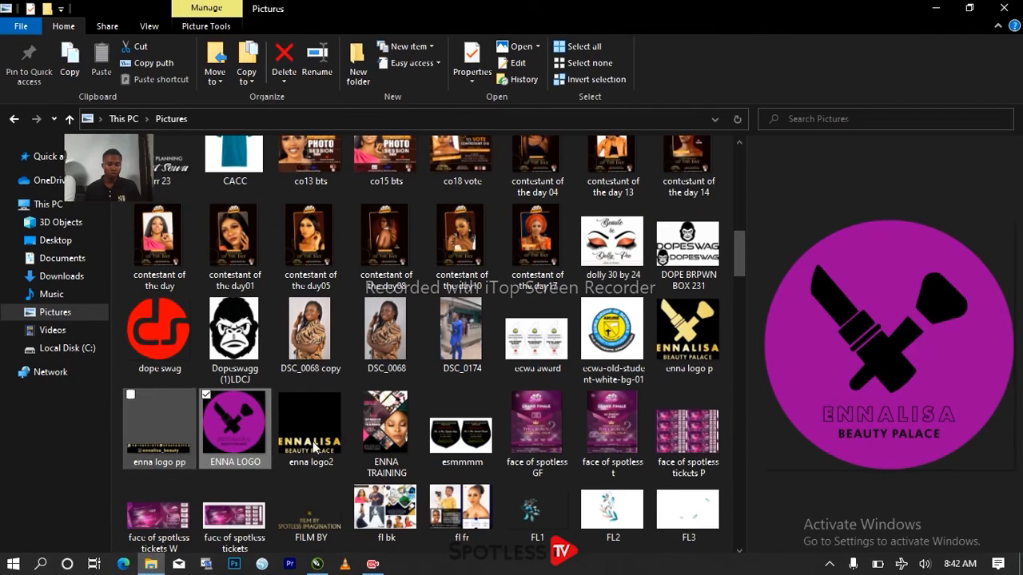
{"action": "scroll", "coordinate": [396, 433], "scroll_direction": "down", "scroll_amount": 5}
{"action": "scroll", "coordinate": [397, 423], "scroll_direction": "down", "scroll_amount": 15}
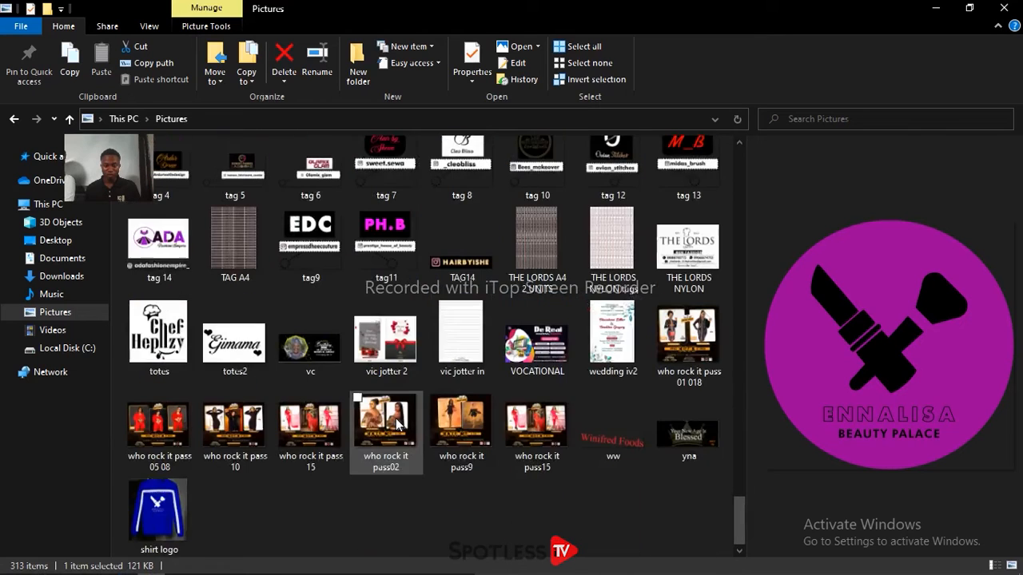
{"action": "left_click", "coordinate": [160, 512]}
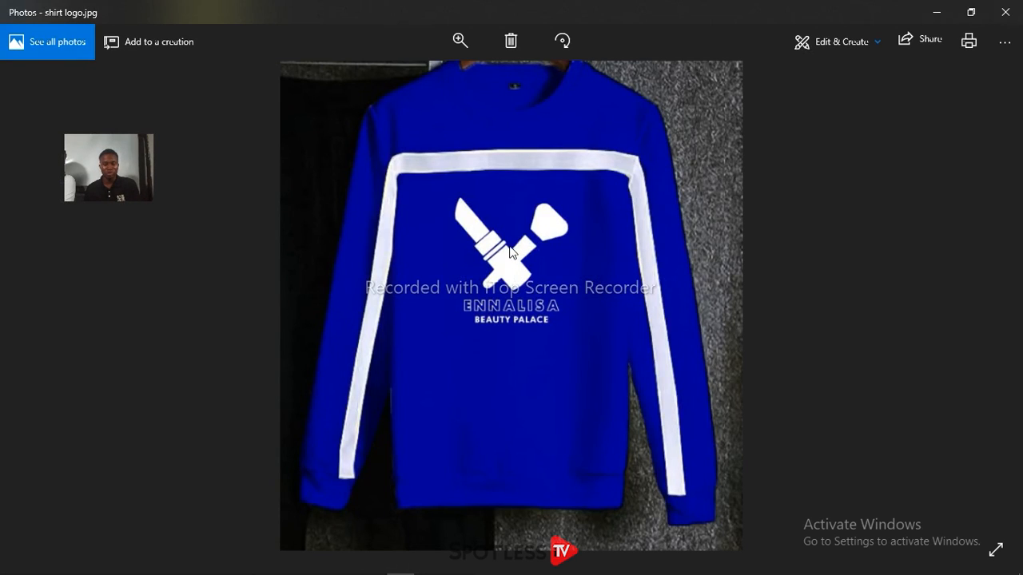
Step: Examine the exported shirt image in Photos, including a close-up of the white logo, and close the viewer
{"action": "key", "text": "Right"}
{"action": "key", "text": "Right"}
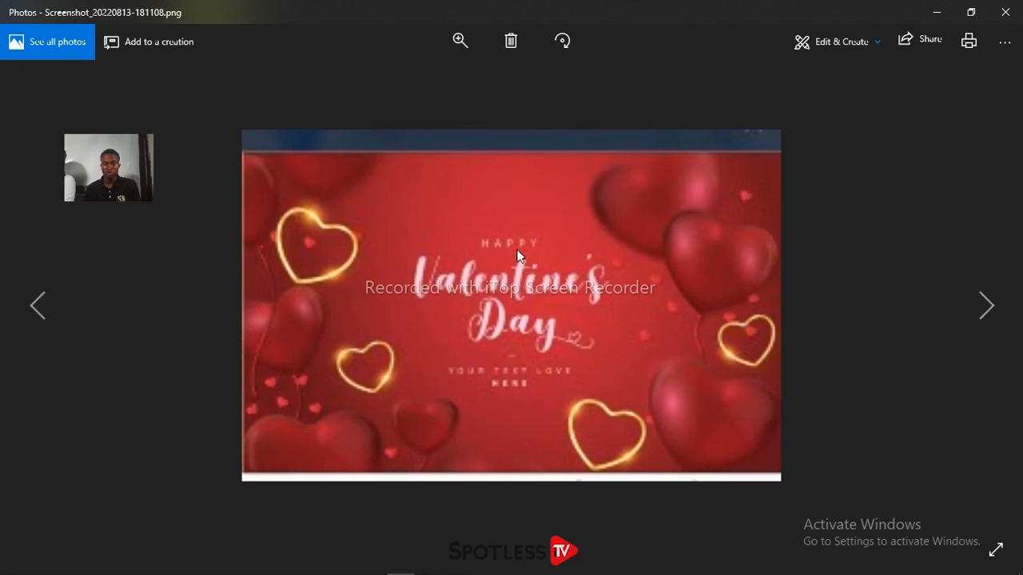
{"action": "key", "text": "Left"}
{"action": "key", "text": "Left"}
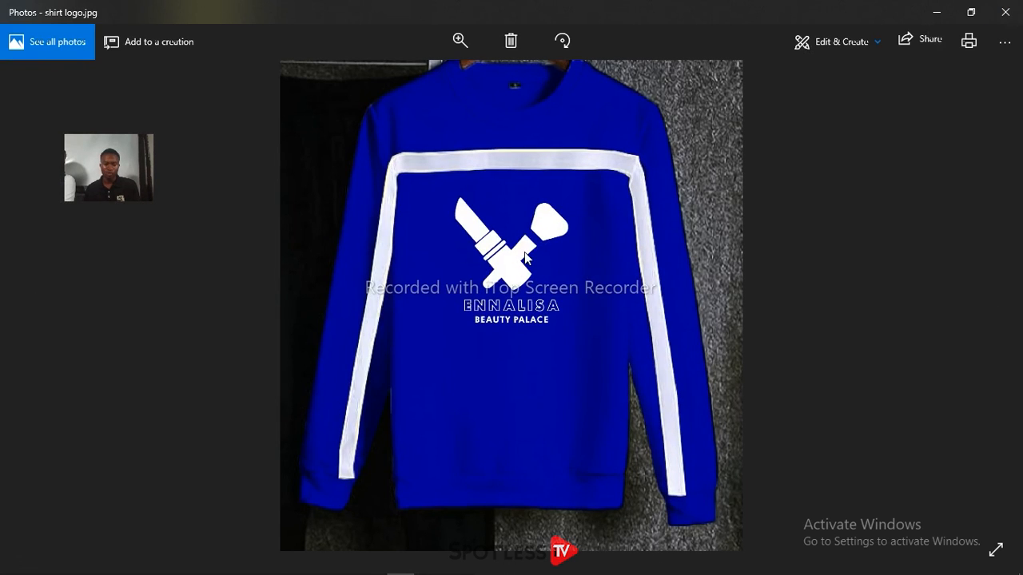
{"action": "scroll", "coordinate": [527, 251], "scroll_direction": "up", "scroll_amount": 3}
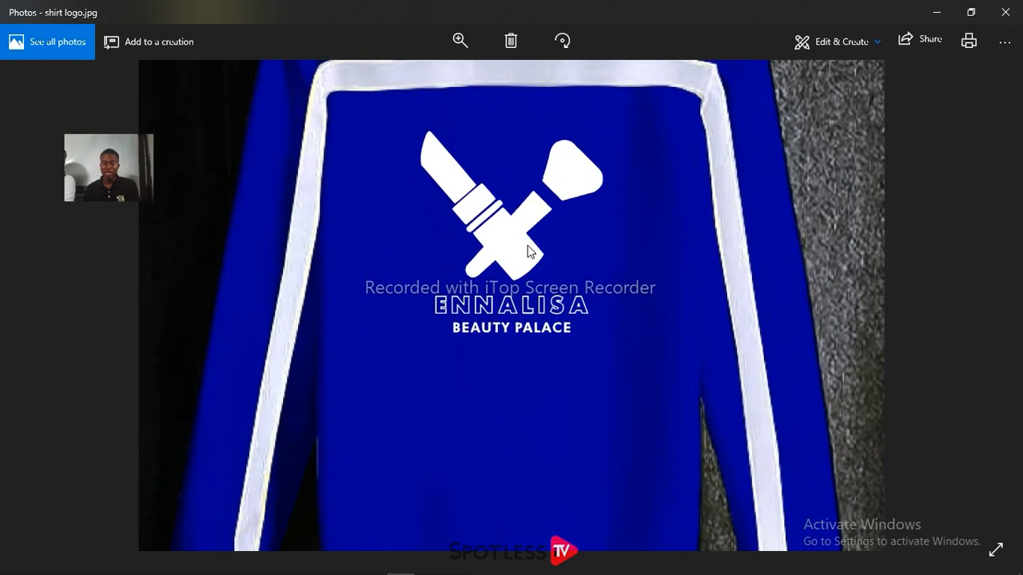
{"action": "scroll", "coordinate": [529, 251], "scroll_direction": "down", "scroll_amount": 2}
{"action": "scroll", "coordinate": [529, 251], "scroll_direction": "down", "scroll_amount": 1}
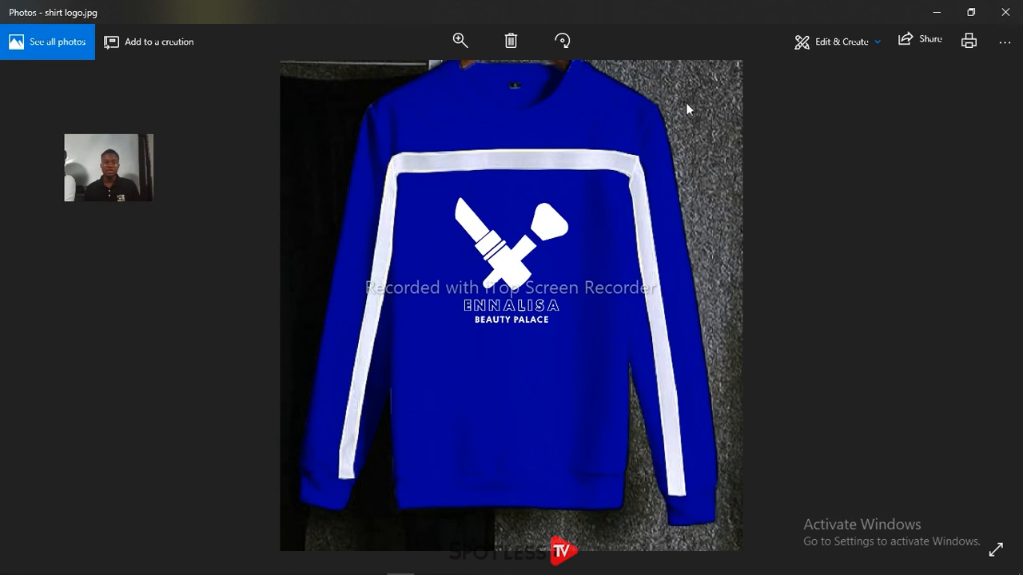
{"action": "left_click", "coordinate": [1005, 11]}
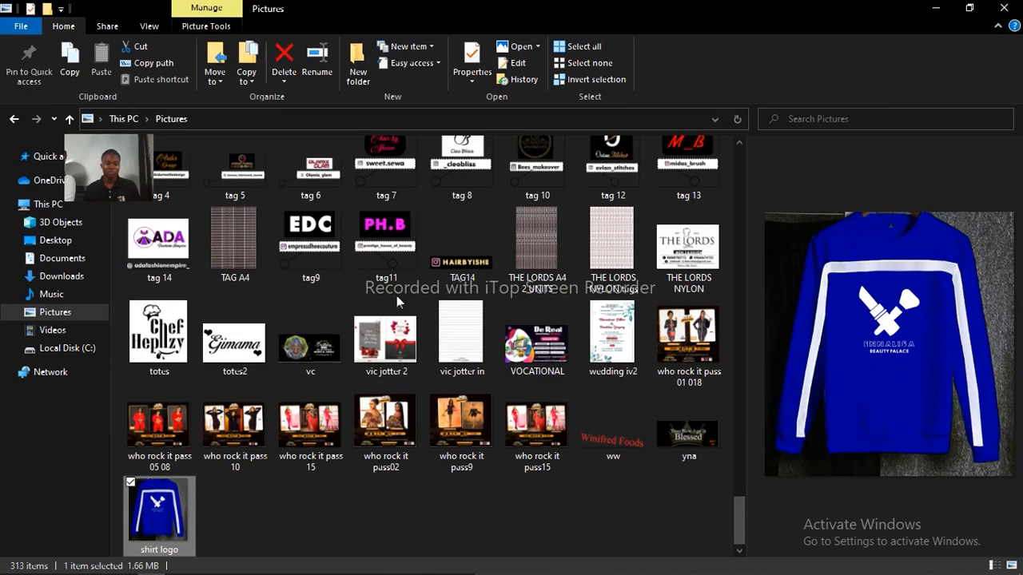